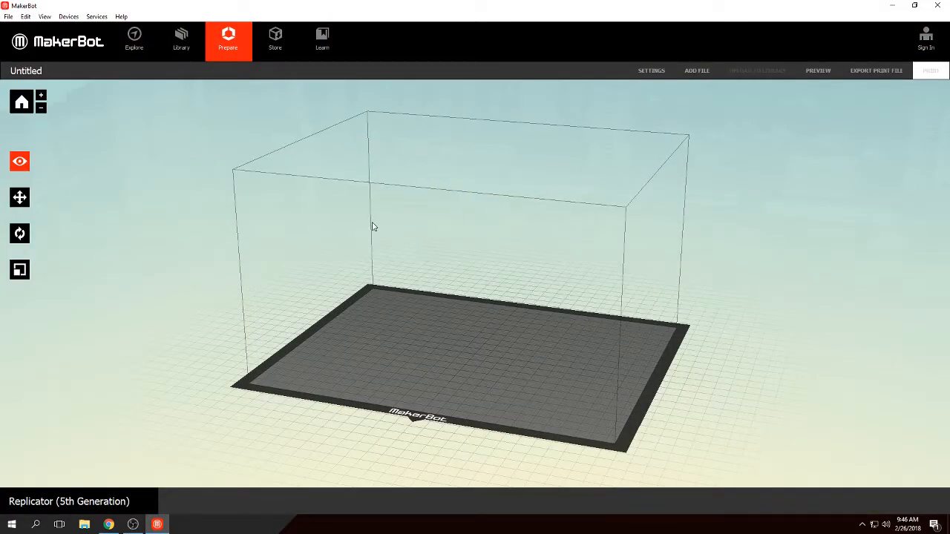
Browse the Thingiverse feed and featured collections on the Explore page, and return to the Prepare workspace
{"action": "left_click", "coordinate": [141, 42]}
{"action": "left_click", "coordinate": [706, 90]}
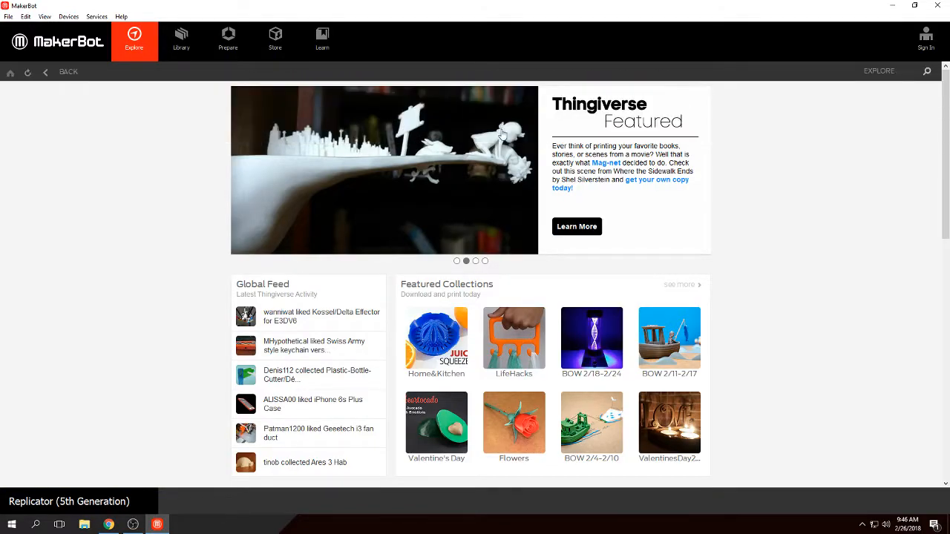
{"action": "scroll", "coordinate": [757, 223], "scroll_direction": "down", "scroll_amount": 6}
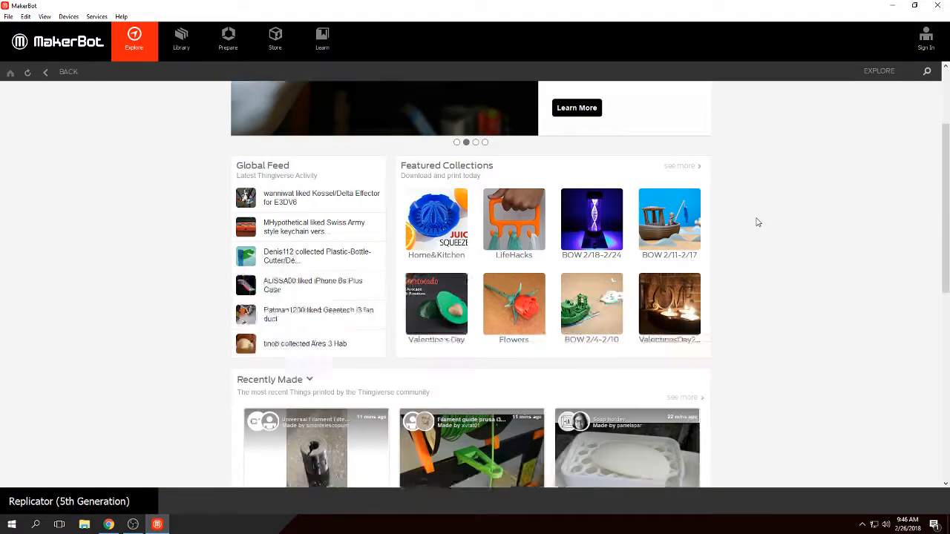
{"action": "scroll", "coordinate": [766, 229], "scroll_direction": "up", "scroll_amount": 8}
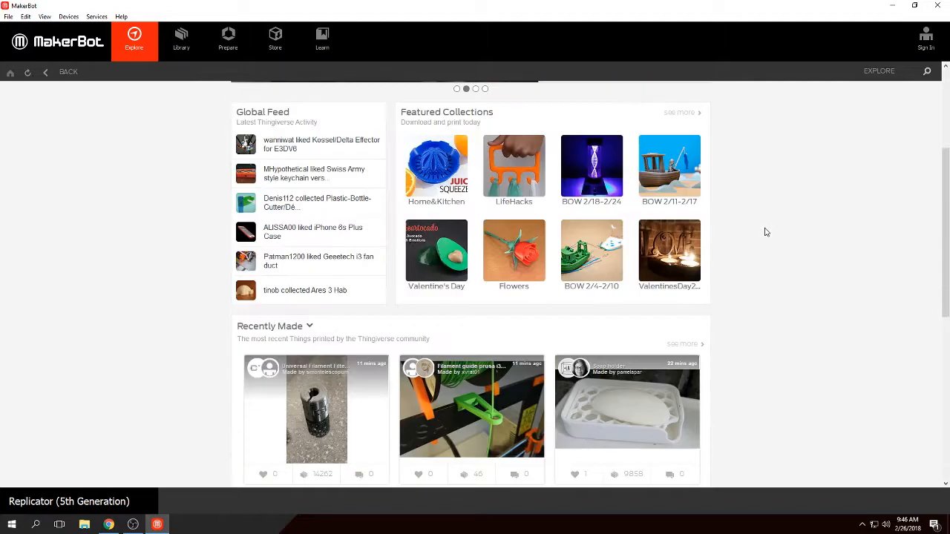
{"action": "left_click", "coordinate": [229, 39]}
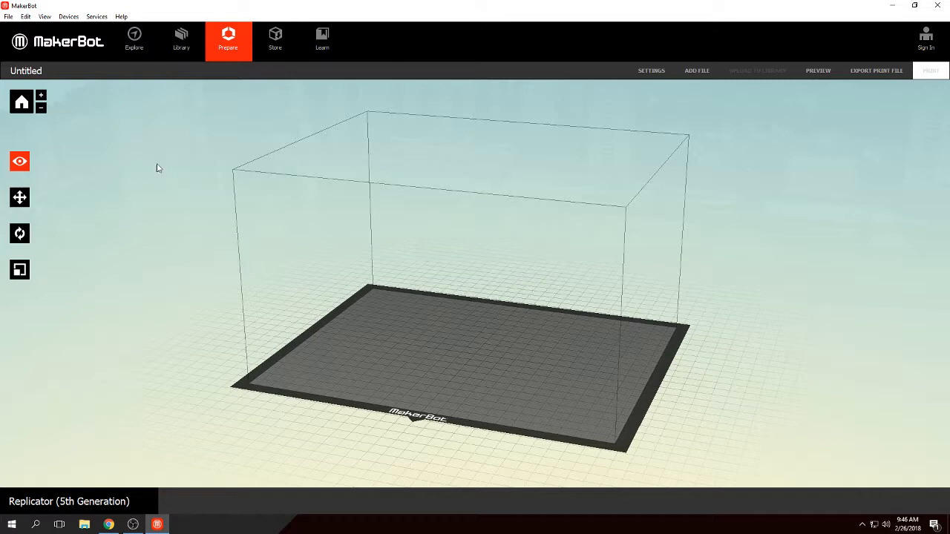
Try the Replicator Z18 as the device type and switch back to Replicator (5th Generation)
{"action": "left_click", "coordinate": [66, 16]}
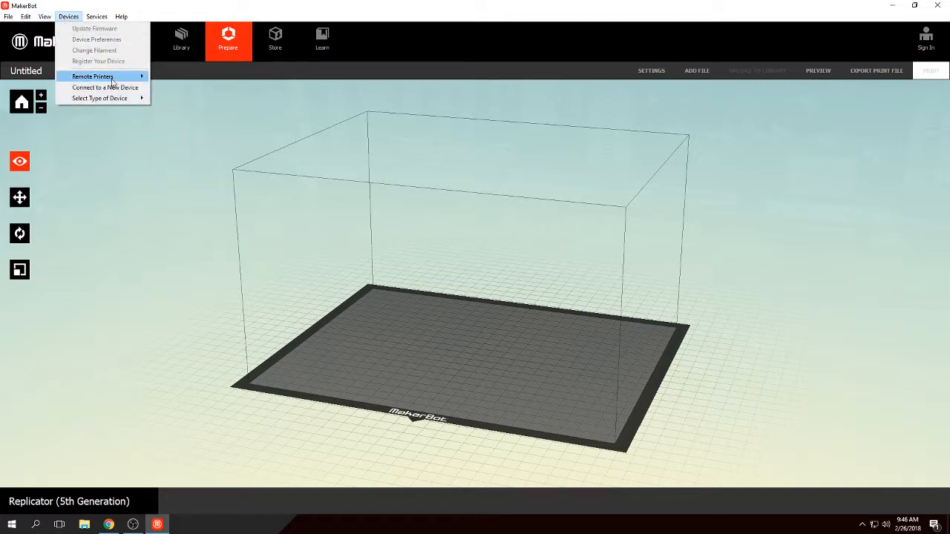
{"action": "mouse_move", "coordinate": [119, 98]}
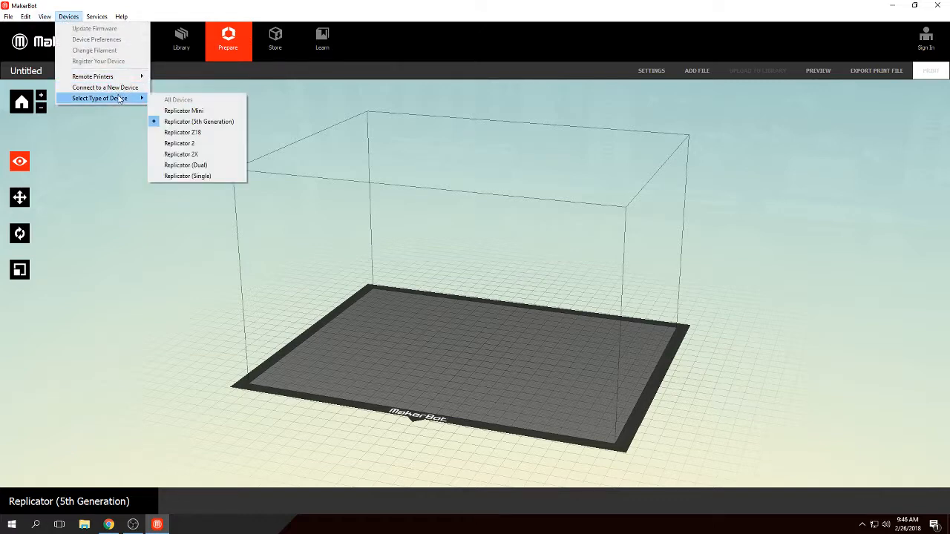
{"action": "left_click", "coordinate": [226, 132]}
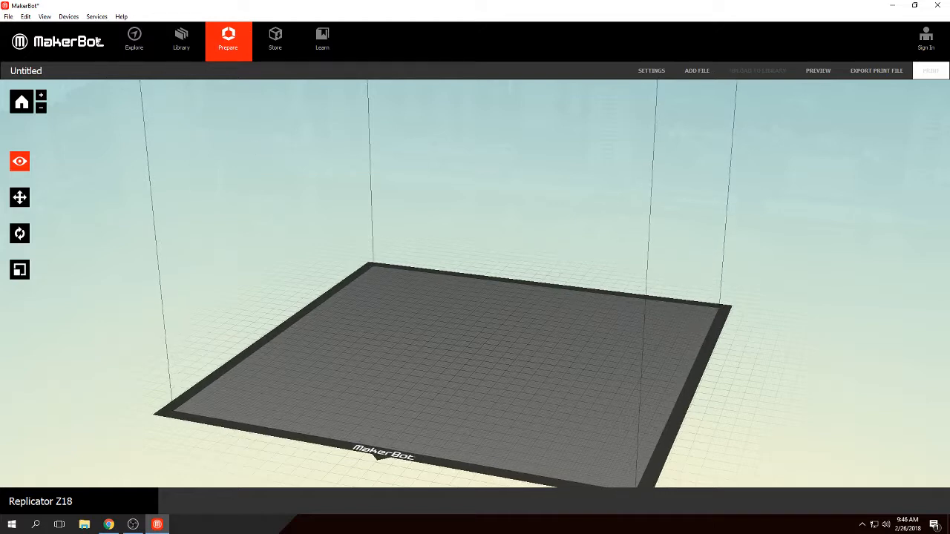
{"action": "left_click", "coordinate": [69, 16]}
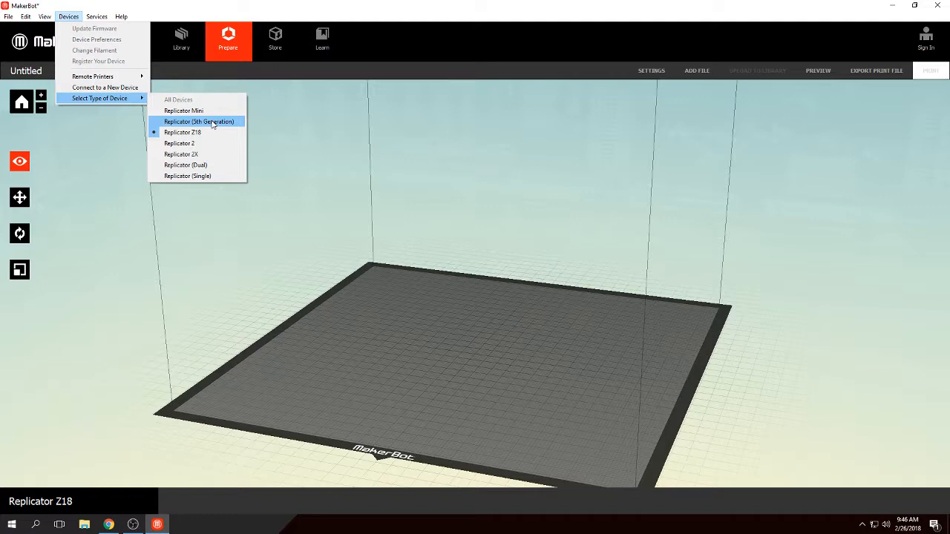
{"action": "left_click", "coordinate": [213, 121]}
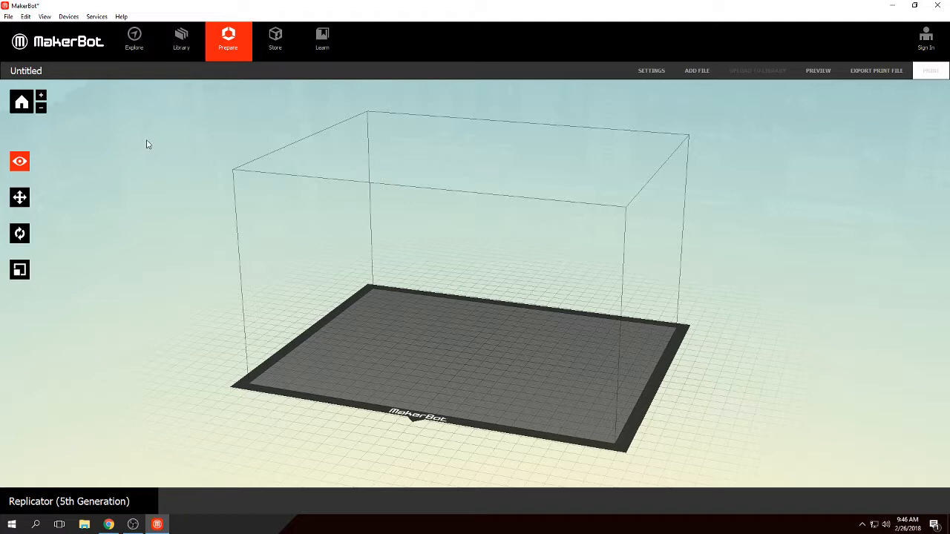
Add the DebtMonster_v2 file from the Downloads folder to the build plate
{"action": "left_click", "coordinate": [6, 16]}
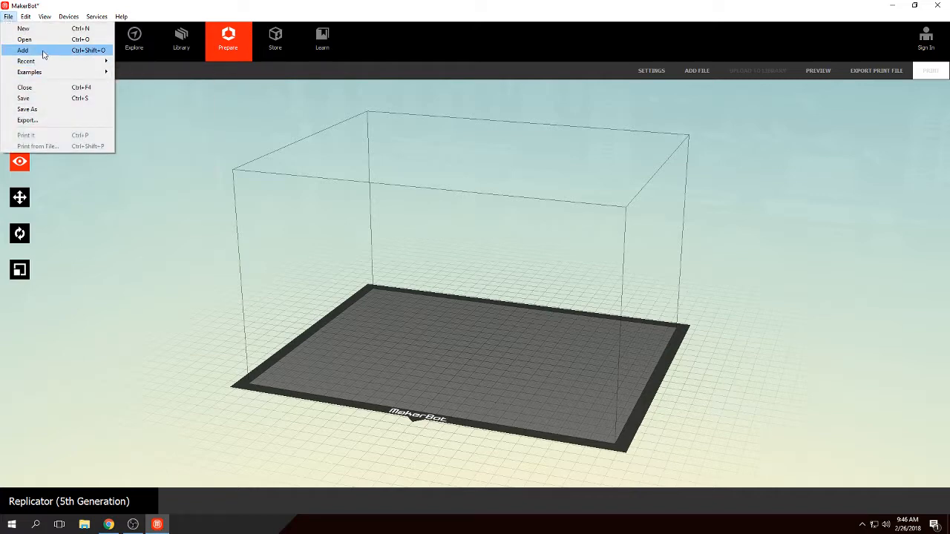
{"action": "left_click", "coordinate": [639, 155]}
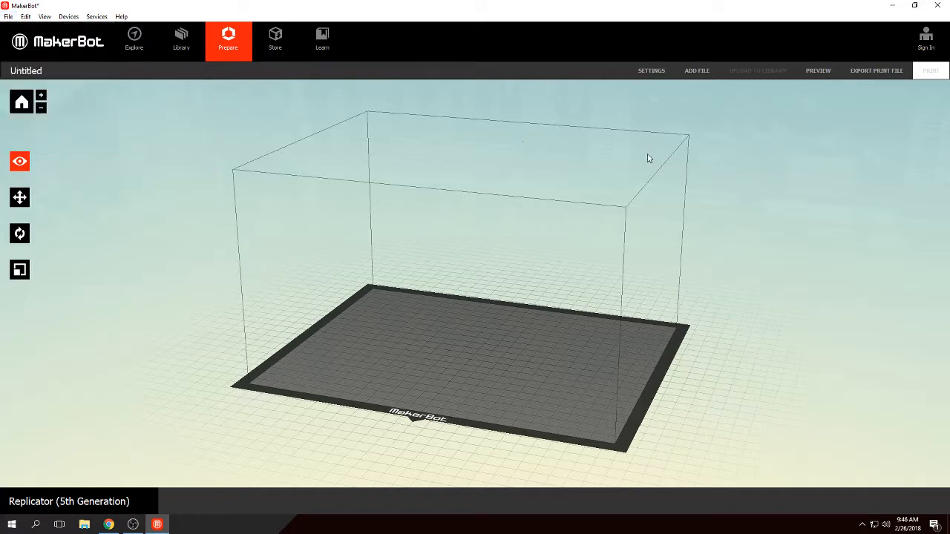
{"action": "left_click", "coordinate": [695, 72]}
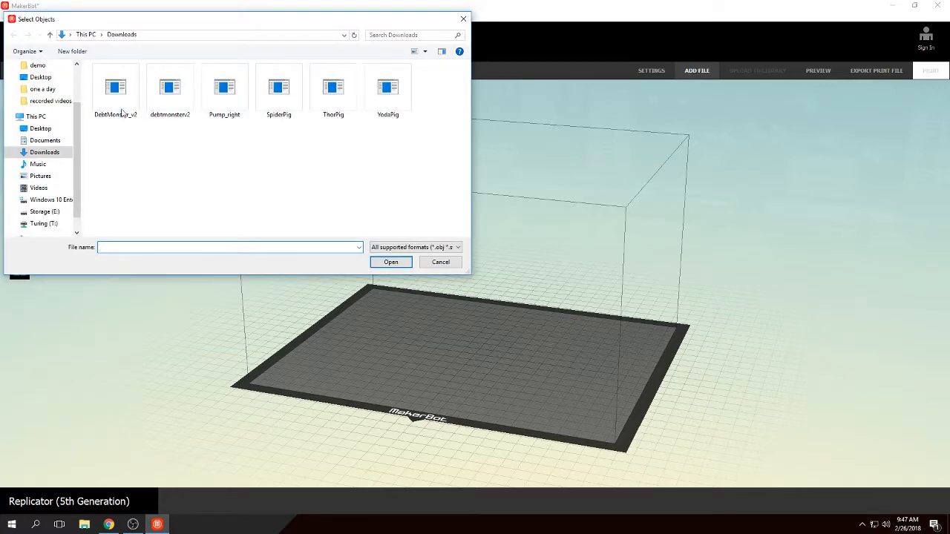
{"action": "left_click", "coordinate": [115, 88]}
{"action": "left_click", "coordinate": [389, 260]}
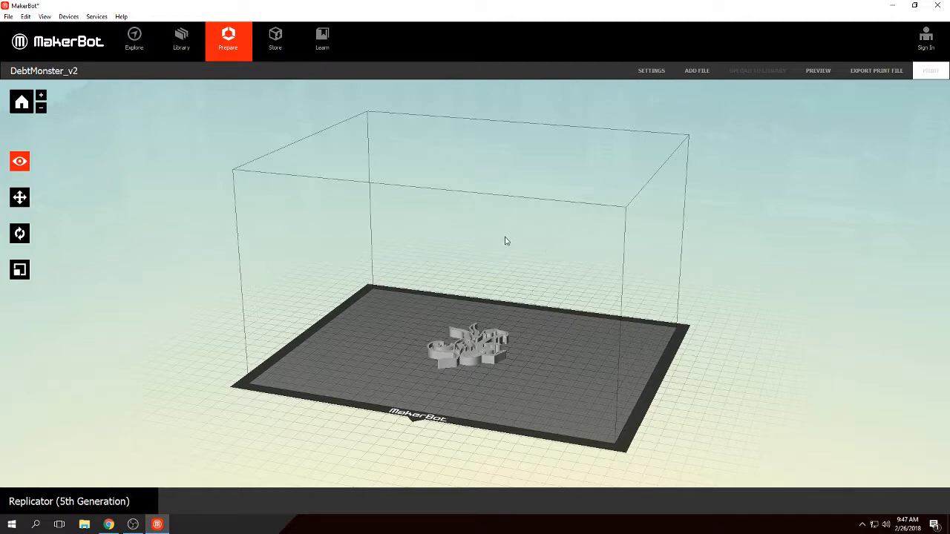
Examine the model and build volume from different angles and zoom levels, and return to the home view
{"action": "mouse_move", "coordinate": [504, 240]}
{"action": "left_mouse_down"}
{"action": "mouse_move", "coordinate": [527, 245]}
{"action": "mouse_move", "coordinate": [571, 225]}
{"action": "mouse_move", "coordinate": [534, 210]}
{"action": "mouse_move", "coordinate": [500, 247]}
{"action": "mouse_move", "coordinate": [460, 254]}
{"action": "mouse_move", "coordinate": [575, 237]}
{"action": "mouse_move", "coordinate": [497, 233]}
{"action": "mouse_move", "coordinate": [433, 250]}
{"action": "mouse_move", "coordinate": [527, 242]}
{"action": "mouse_move", "coordinate": [517, 253]}
{"action": "left_mouse_up"}
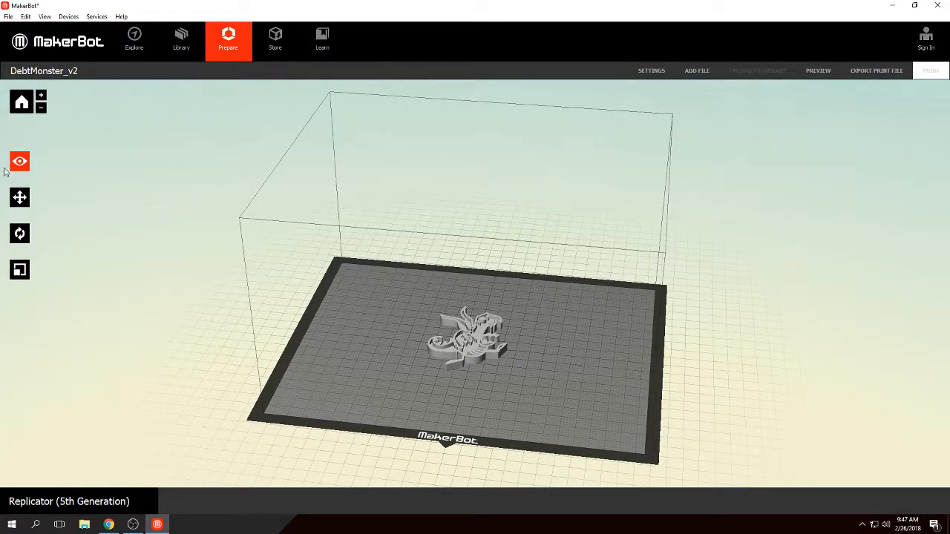
{"action": "left_click_drag", "start_coordinate": [615, 198], "coordinate": [569, 210]}
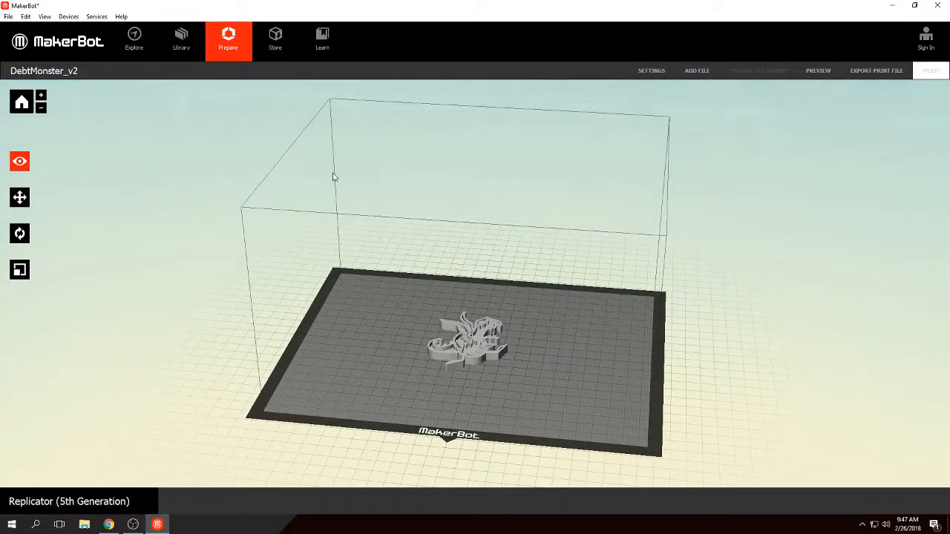
{"action": "left_click_drag", "start_coordinate": [592, 238], "coordinate": [550, 243]}
{"action": "scroll", "coordinate": [554, 266], "scroll_direction": "up", "scroll_amount": 5}
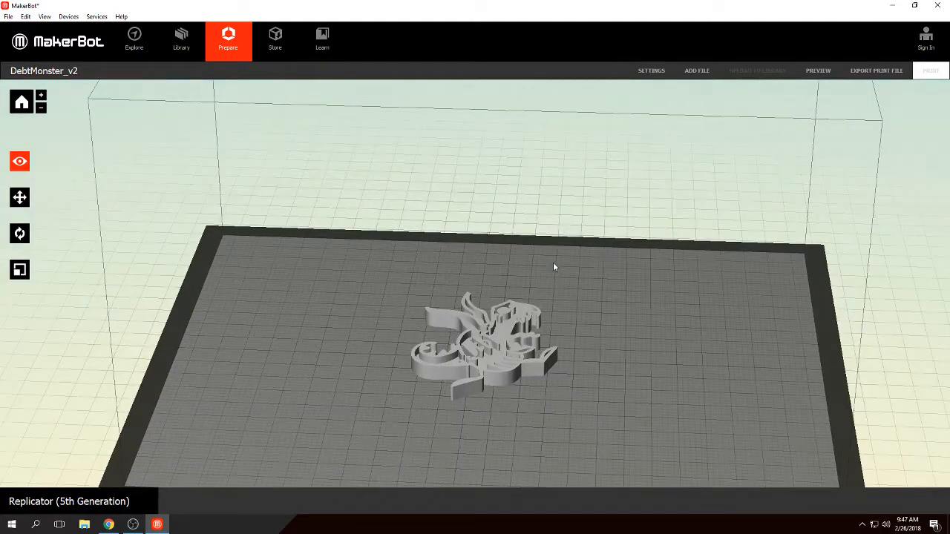
{"action": "scroll", "coordinate": [553, 266], "scroll_direction": "down", "scroll_amount": 6}
{"action": "scroll", "coordinate": [553, 266], "scroll_direction": "up", "scroll_amount": 2}
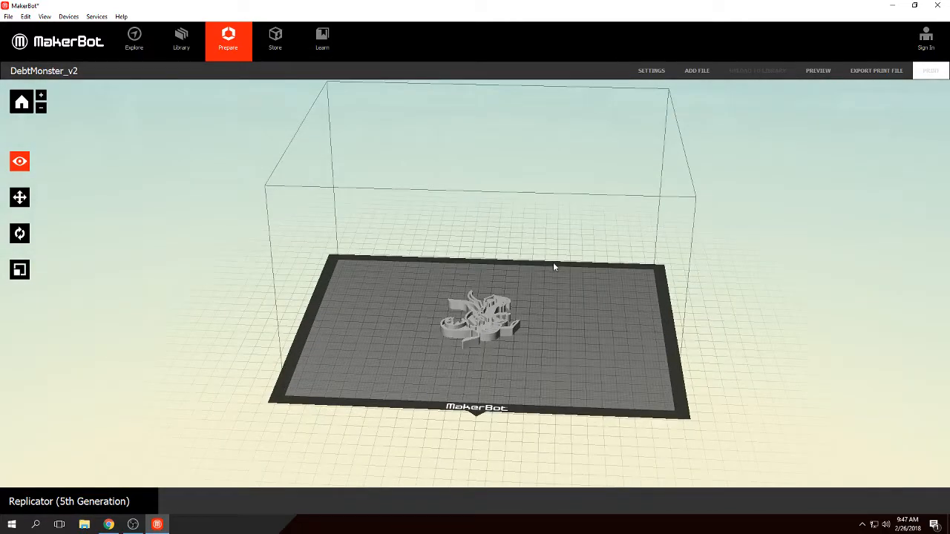
{"action": "left_click_drag", "start_coordinate": [318, 256], "coordinate": [374, 210]}
{"action": "scroll", "coordinate": [450, 206], "scroll_direction": "up", "scroll_amount": 8}
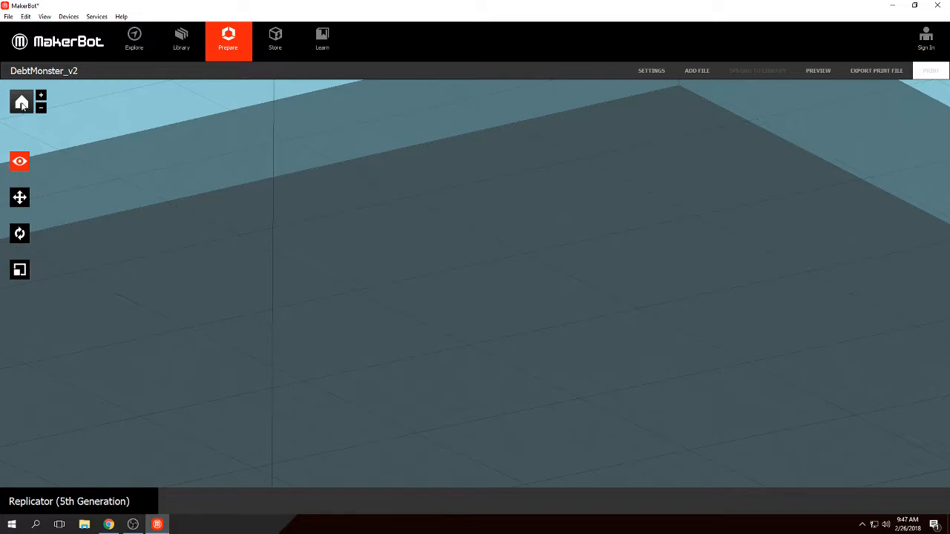
{"action": "left_click", "coordinate": [22, 103]}
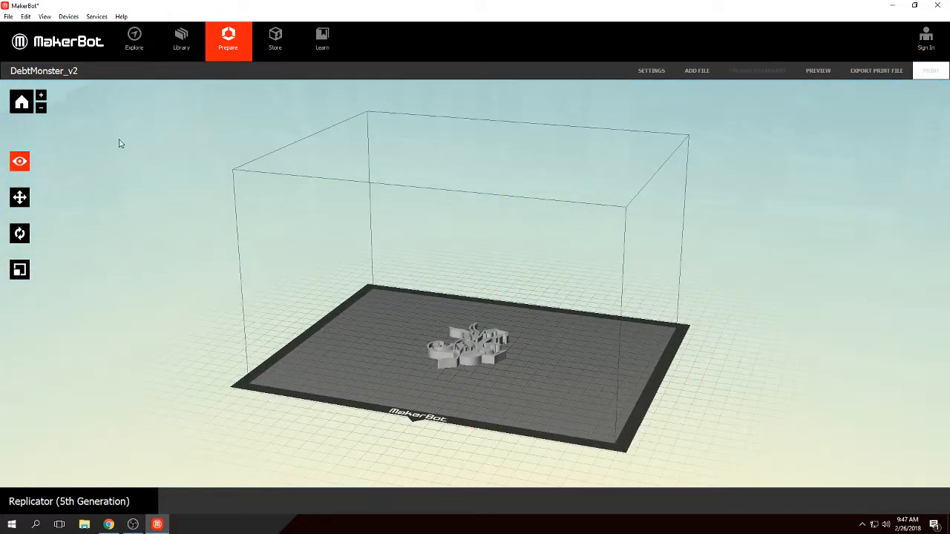
{"action": "left_click", "coordinate": [42, 96]}
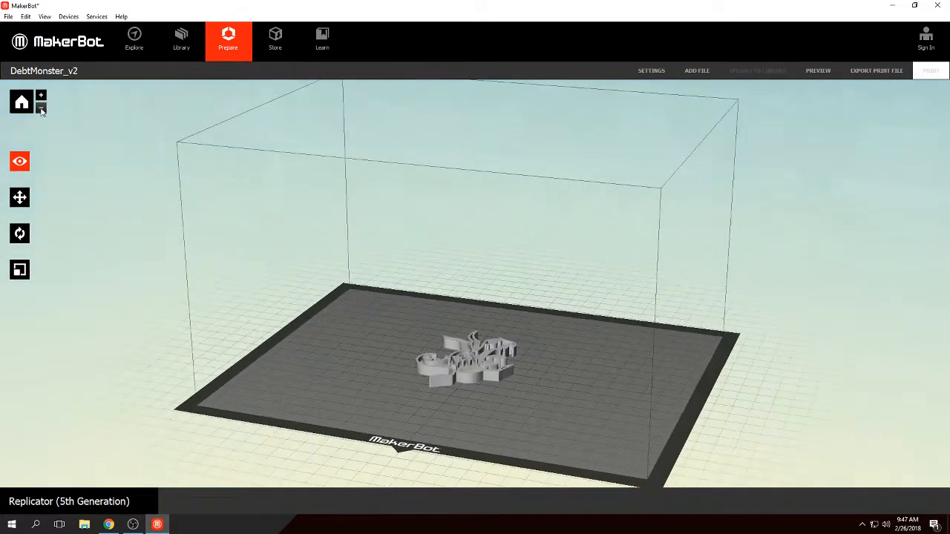
{"action": "left_click", "coordinate": [41, 108]}
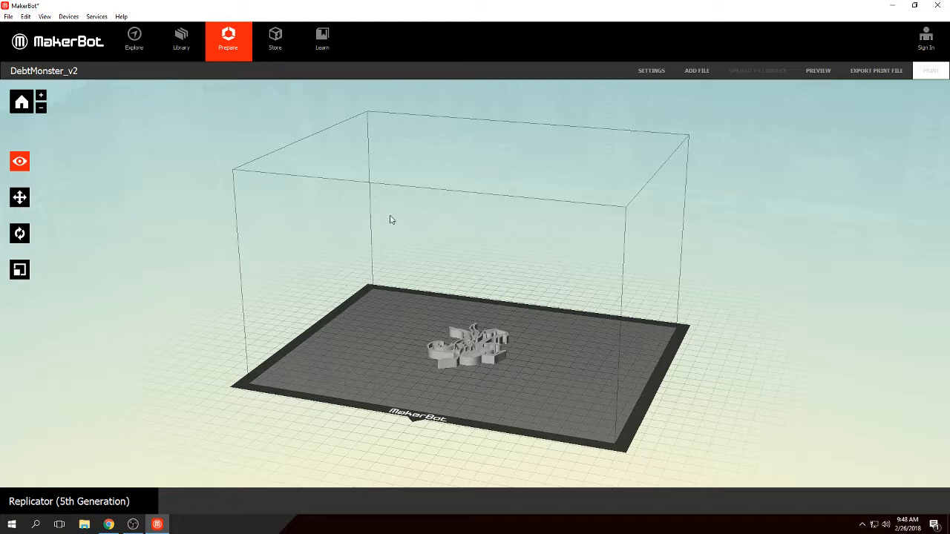
View the model from the Top, Side and Front presets and reset the view
{"action": "left_click", "coordinate": [19, 162]}
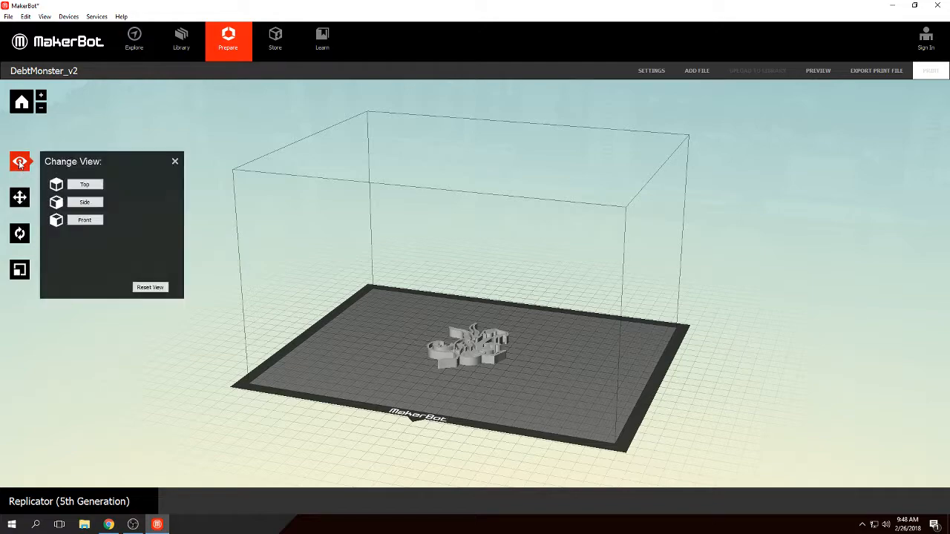
{"action": "left_click", "coordinate": [86, 186]}
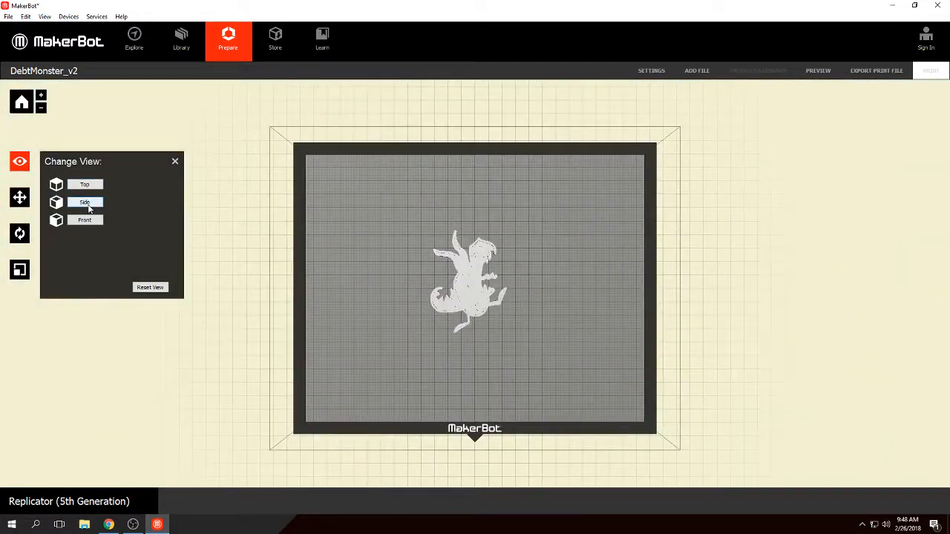
{"action": "left_click", "coordinate": [89, 202]}
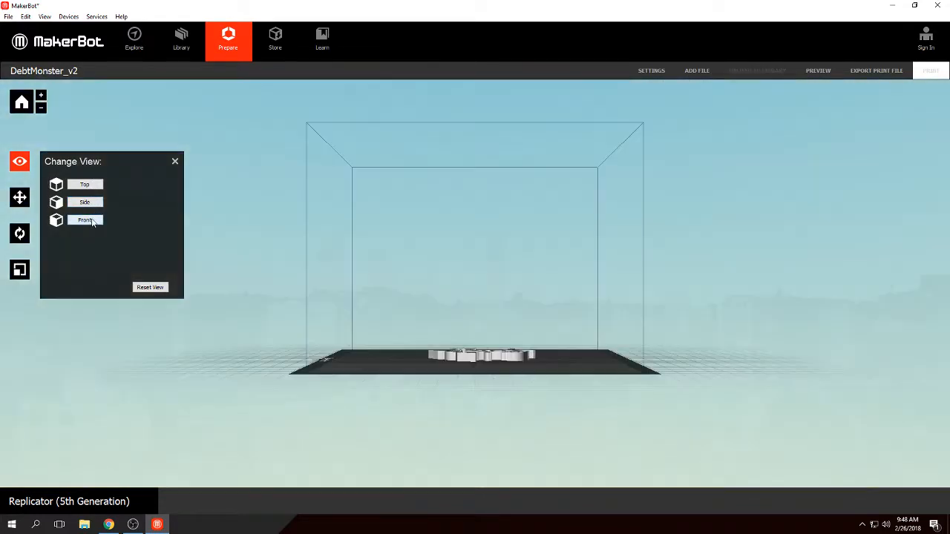
{"action": "left_click", "coordinate": [89, 221]}
{"action": "left_click", "coordinate": [150, 288]}
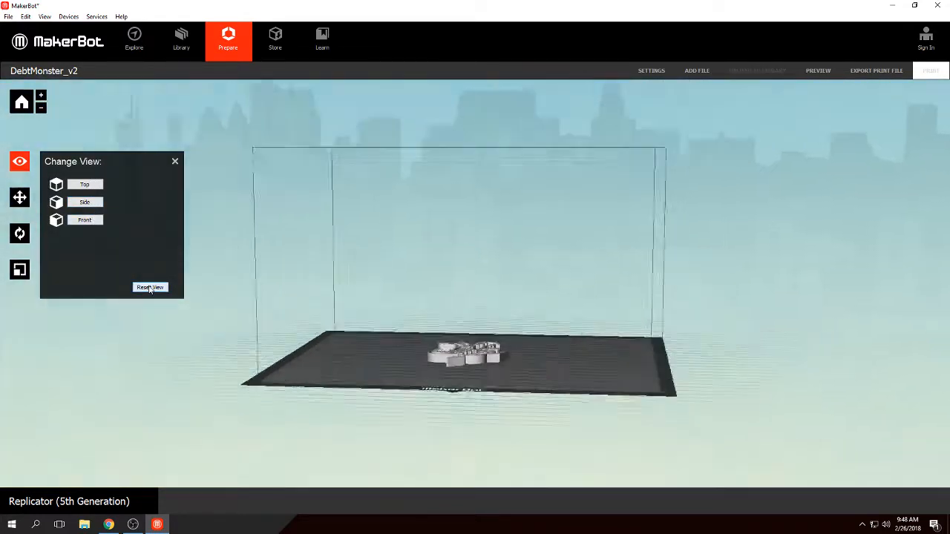
Select the monster model for repositioning and try moving it within the build volume
{"action": "left_click", "coordinate": [20, 198]}
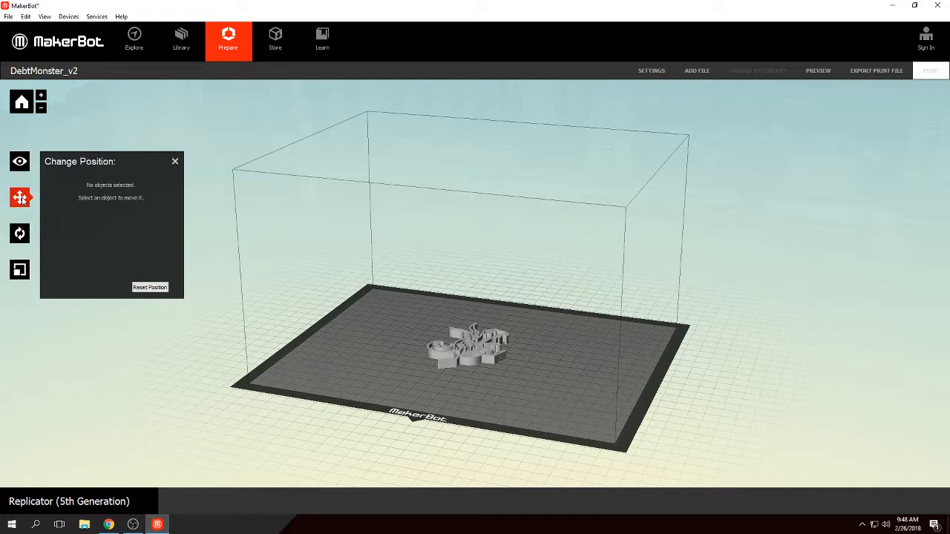
{"action": "left_click", "coordinate": [483, 349]}
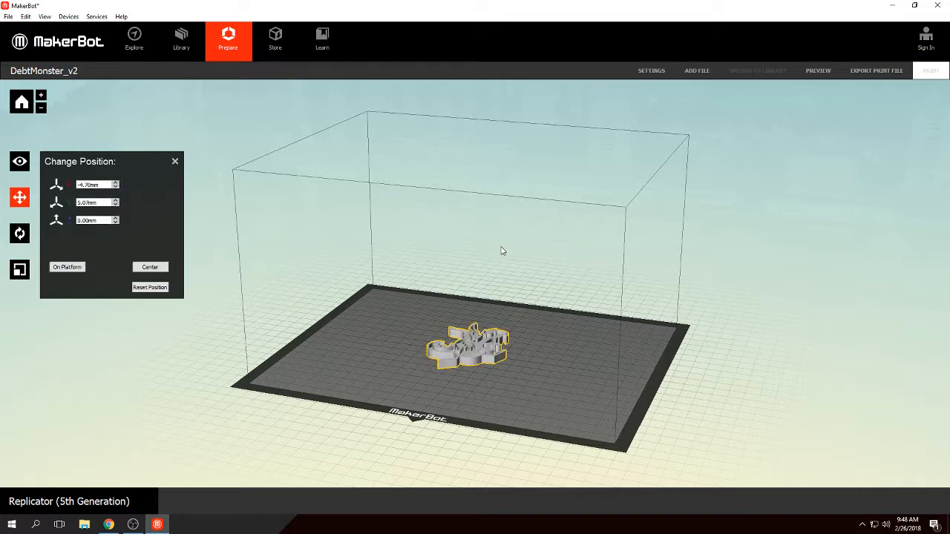
{"action": "left_click_drag", "start_coordinate": [446, 332], "coordinate": [481, 233]}
{"action": "left_click_drag", "start_coordinate": [505, 345], "coordinate": [602, 201]}
Rotate the model +90° about X and -90° about Z, and apply Lay Flat
{"action": "left_click", "coordinate": [20, 234]}
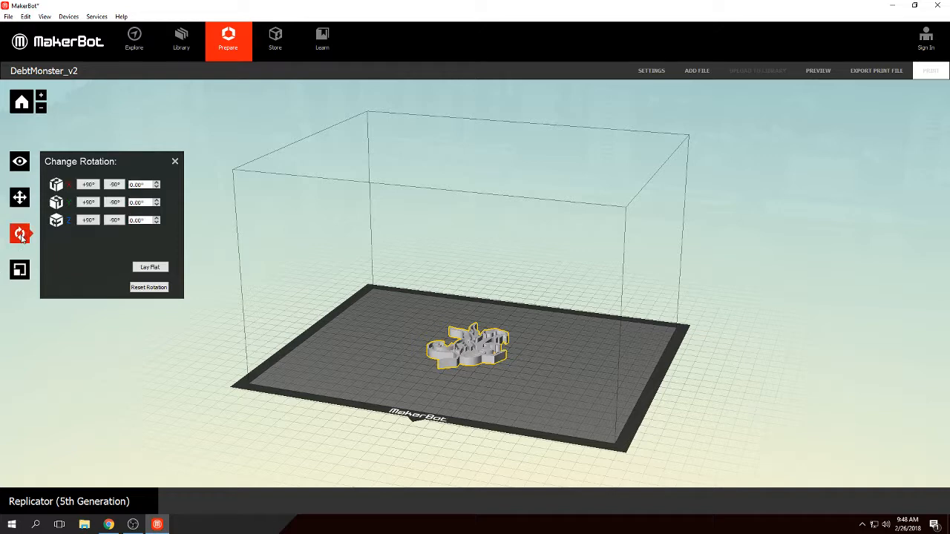
{"action": "left_click", "coordinate": [88, 185]}
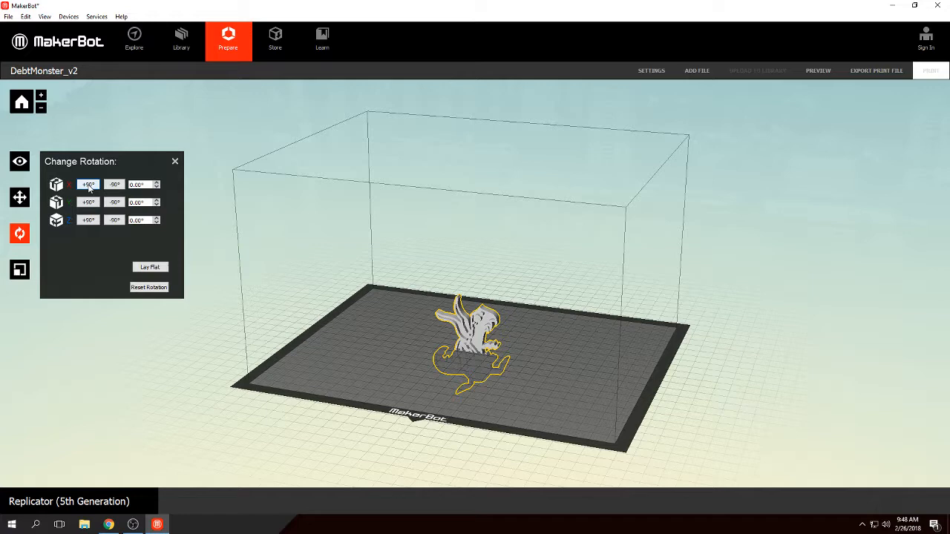
{"action": "left_click", "coordinate": [109, 222]}
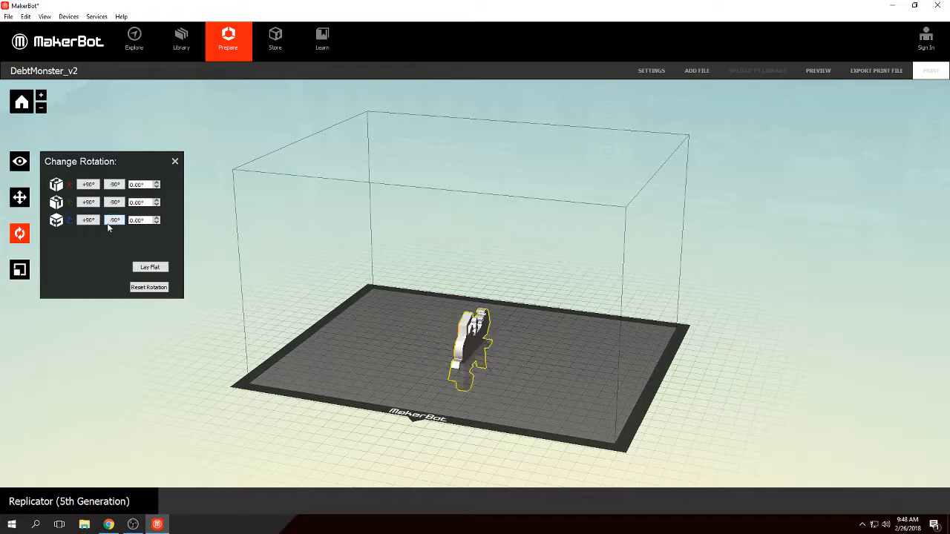
{"action": "left_click", "coordinate": [153, 270]}
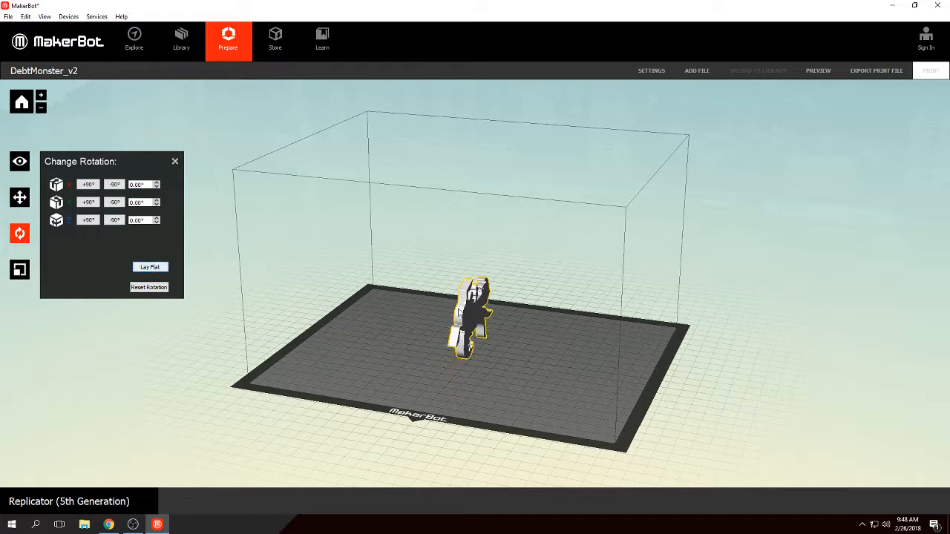
Reset the model's rotation and lay it flat on the build plate
{"action": "mouse_move", "coordinate": [432, 311]}
{"action": "right_mouse_down"}
{"action": "mouse_move", "coordinate": [454, 307]}
{"action": "mouse_move", "coordinate": [425, 314]}
{"action": "right_mouse_up"}
{"action": "left_click", "coordinate": [156, 269]}
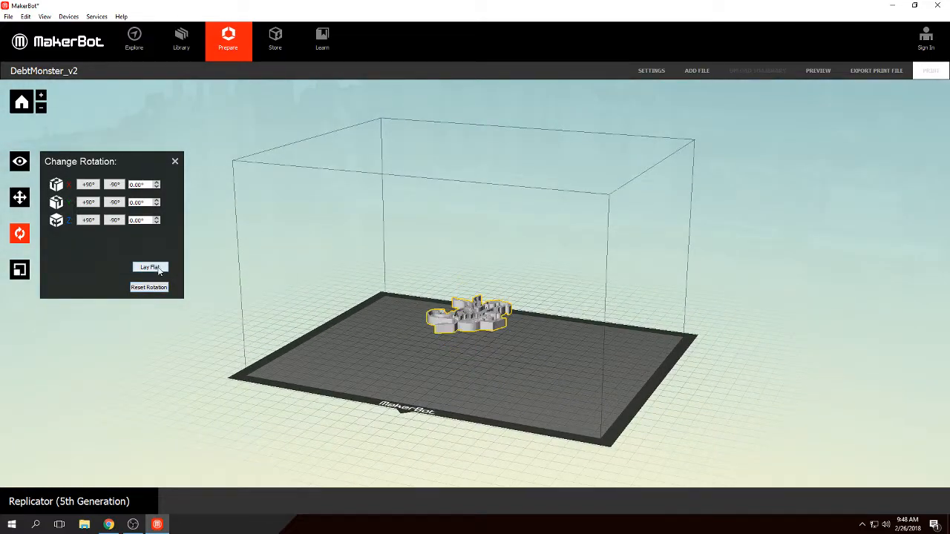
{"action": "right_click_drag", "start_coordinate": [515, 345], "coordinate": [610, 351]}
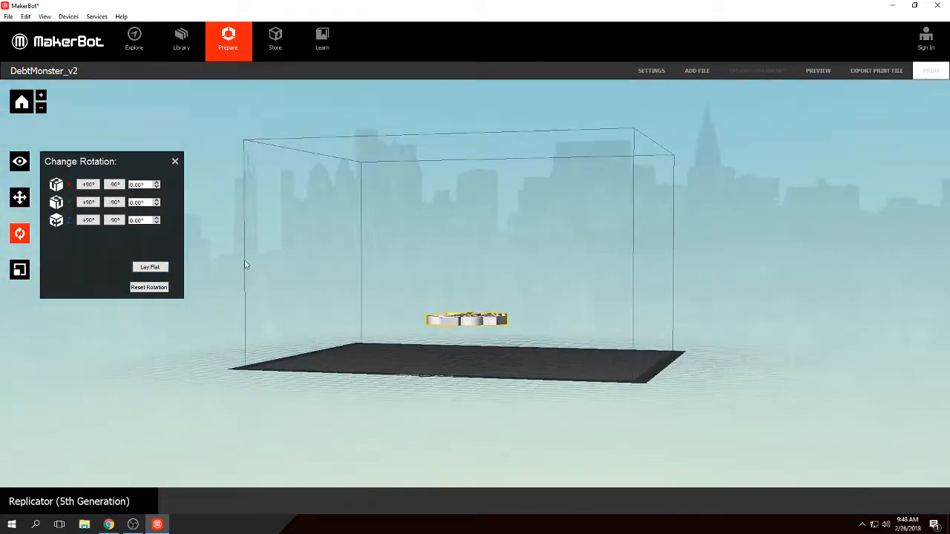
{"action": "left_click", "coordinate": [154, 268]}
{"action": "right_click_drag", "start_coordinate": [537, 282], "coordinate": [528, 299]}
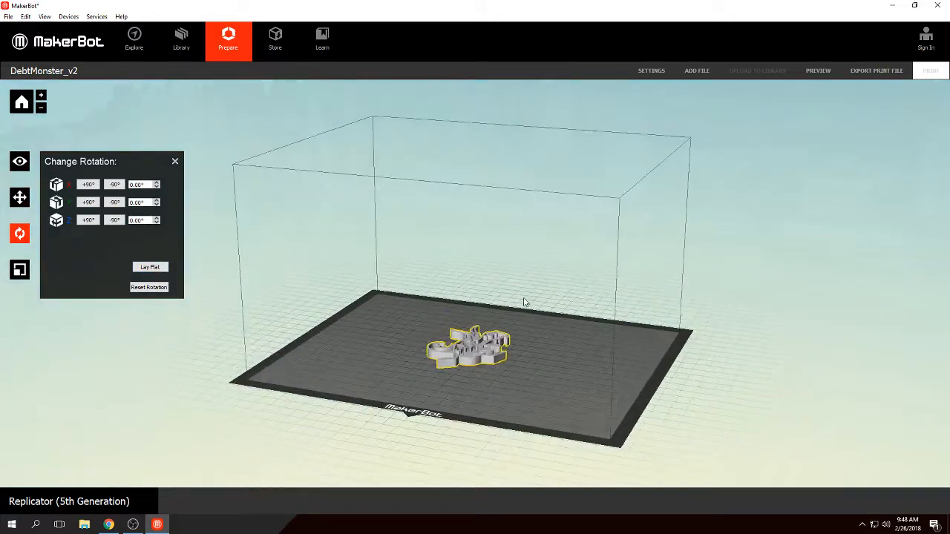
Turn off uniform scaling and set the monster model's Z dimension to 18 mm
{"action": "left_click", "coordinate": [20, 271]}
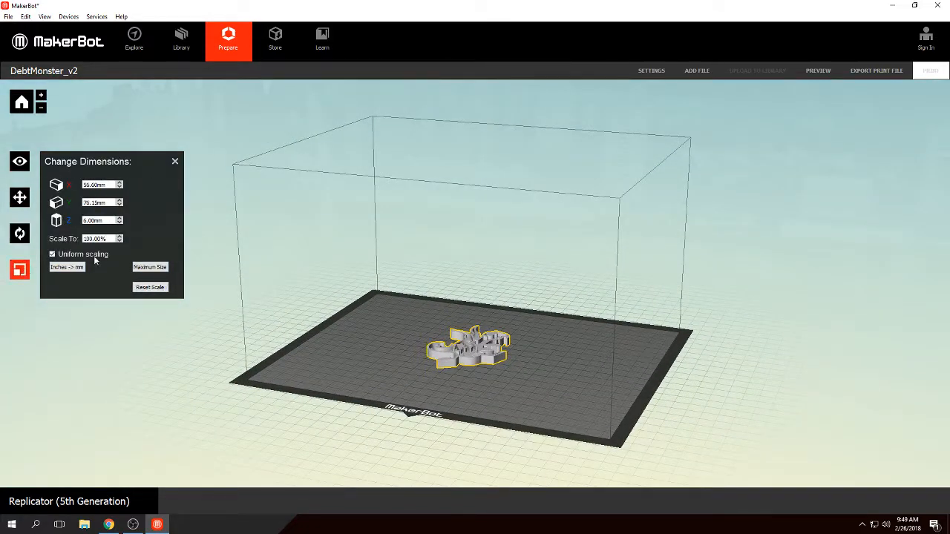
{"action": "mouse_move", "coordinate": [480, 352]}
{"action": "left_mouse_down"}
{"action": "mouse_move", "coordinate": [526, 330]}
{"action": "mouse_move", "coordinate": [481, 345]}
{"action": "mouse_move", "coordinate": [505, 336]}
{"action": "mouse_move", "coordinate": [482, 354]}
{"action": "left_mouse_up"}
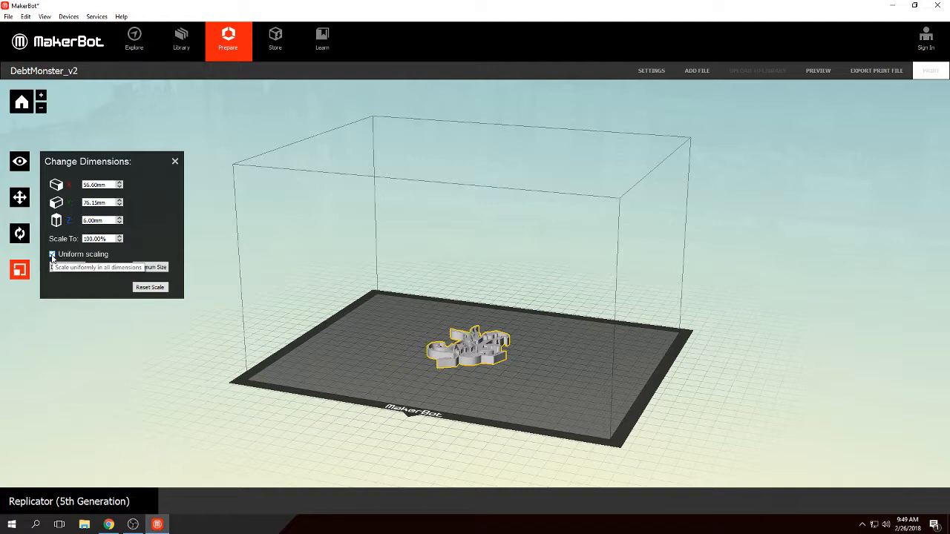
{"action": "left_click", "coordinate": [52, 255]}
{"action": "double_click", "coordinate": [110, 221]}
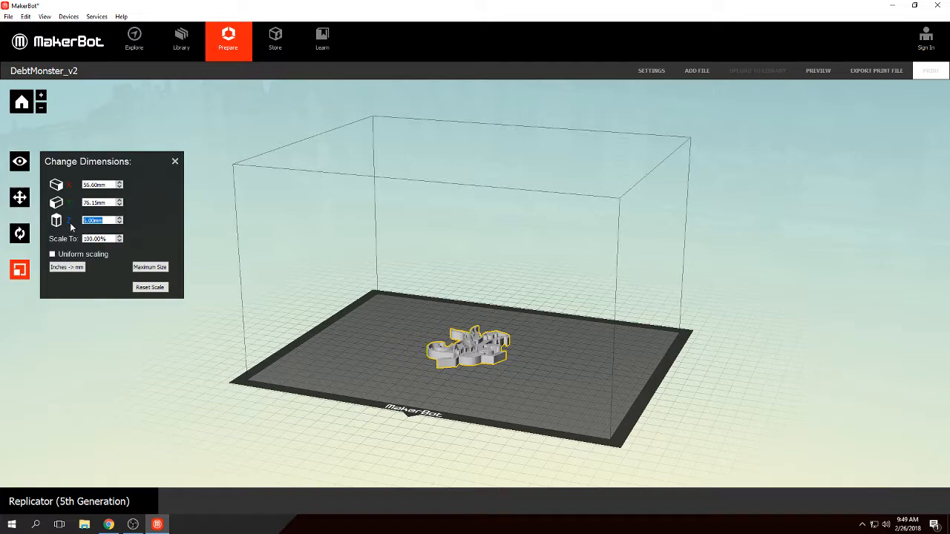
{"action": "type", "text": "18mm"}
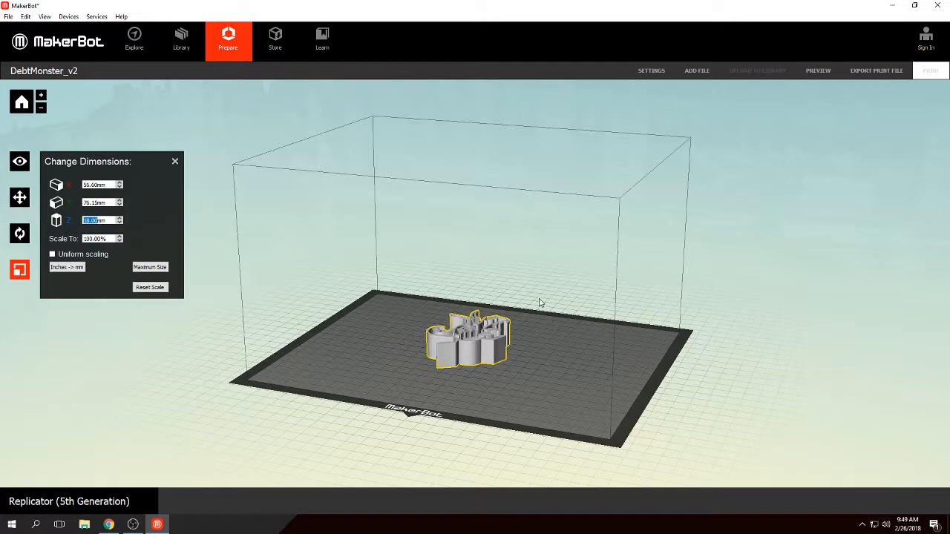
{"action": "scroll", "coordinate": [535, 296], "scroll_direction": "up", "scroll_amount": 10}
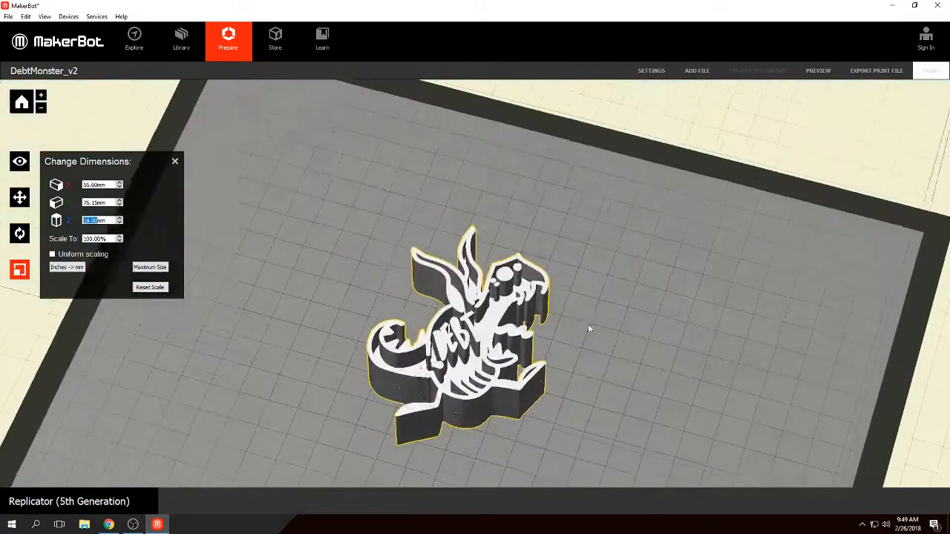
{"action": "right_click_drag", "start_coordinate": [589, 328], "coordinate": [580, 291]}
{"action": "left_click", "coordinate": [579, 291]}
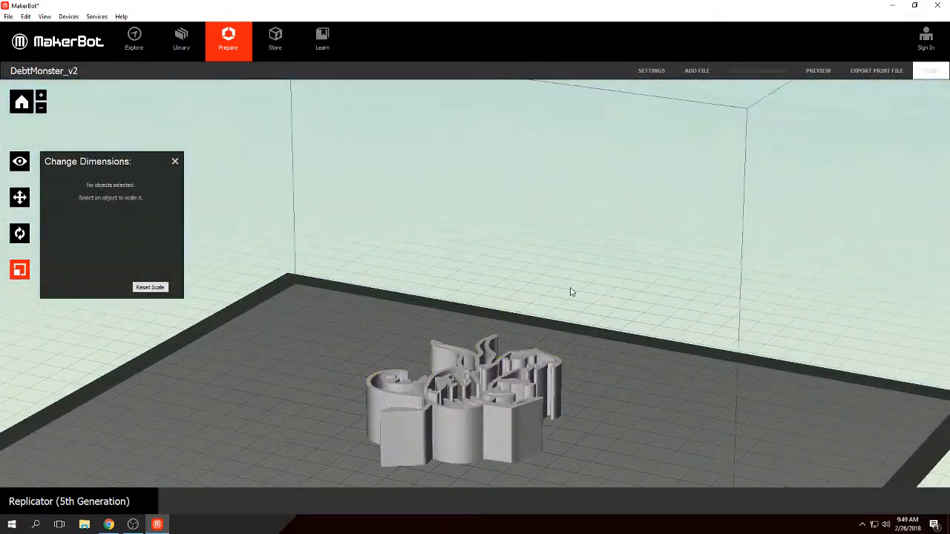
Undo the last height change and close the dimension settings
{"action": "key", "text": "ctrl+z"}
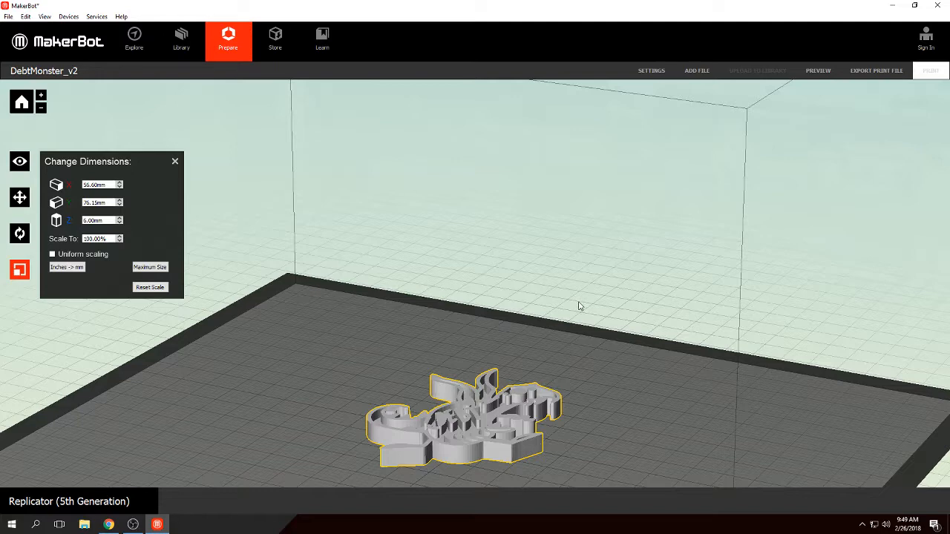
{"action": "left_click", "coordinate": [438, 270]}
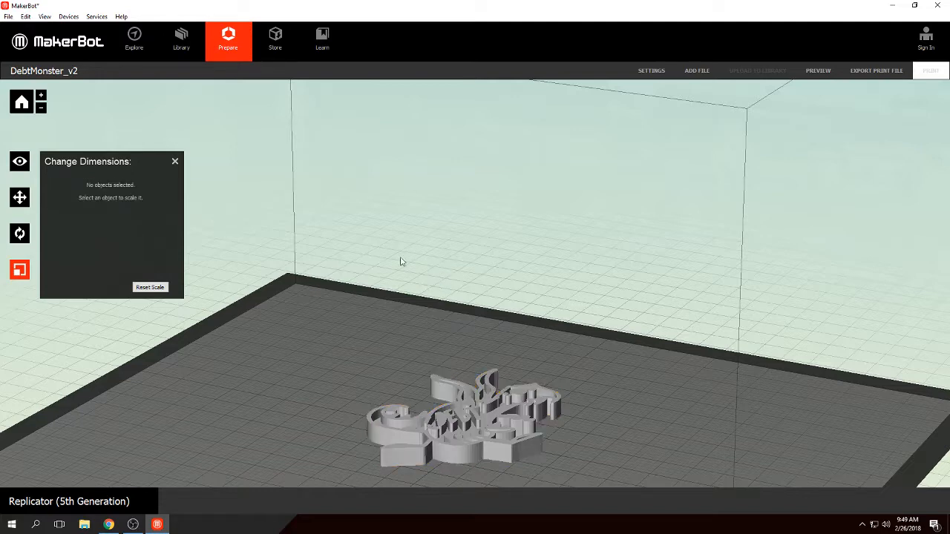
{"action": "left_click", "coordinate": [175, 162]}
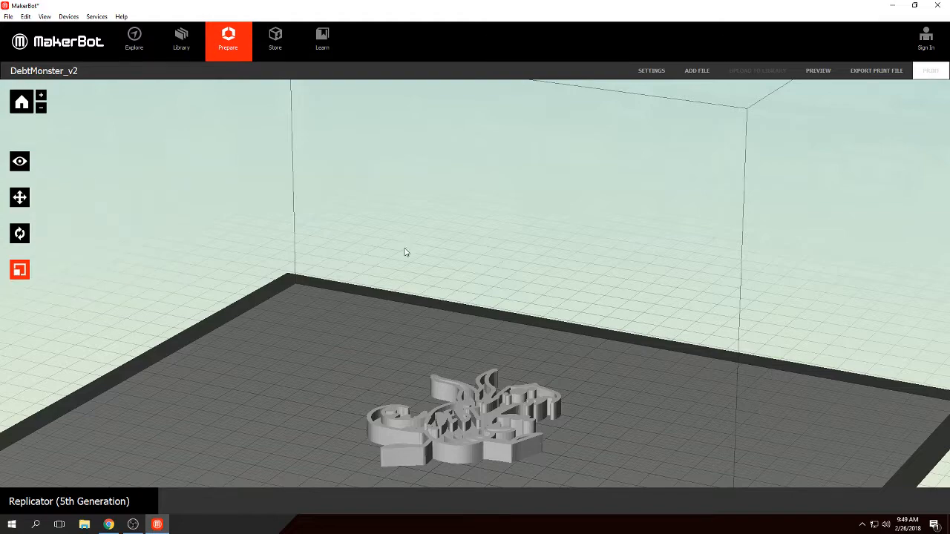
Add the ThorPig file from Downloads to the build plate alongside the monster
{"action": "scroll", "coordinate": [407, 255], "scroll_direction": "down", "scroll_amount": 3}
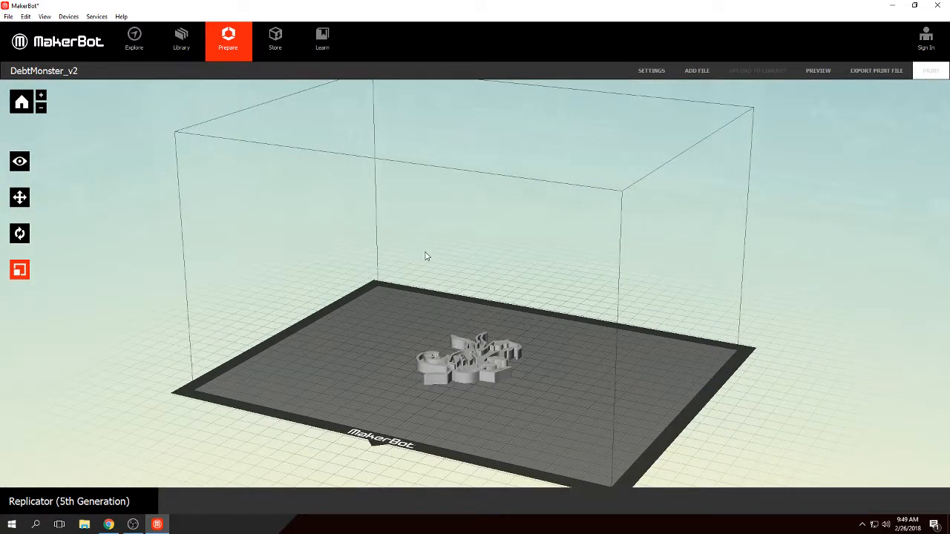
{"action": "left_click_drag", "start_coordinate": [446, 256], "coordinate": [462, 265]}
{"action": "left_click", "coordinate": [488, 322]}
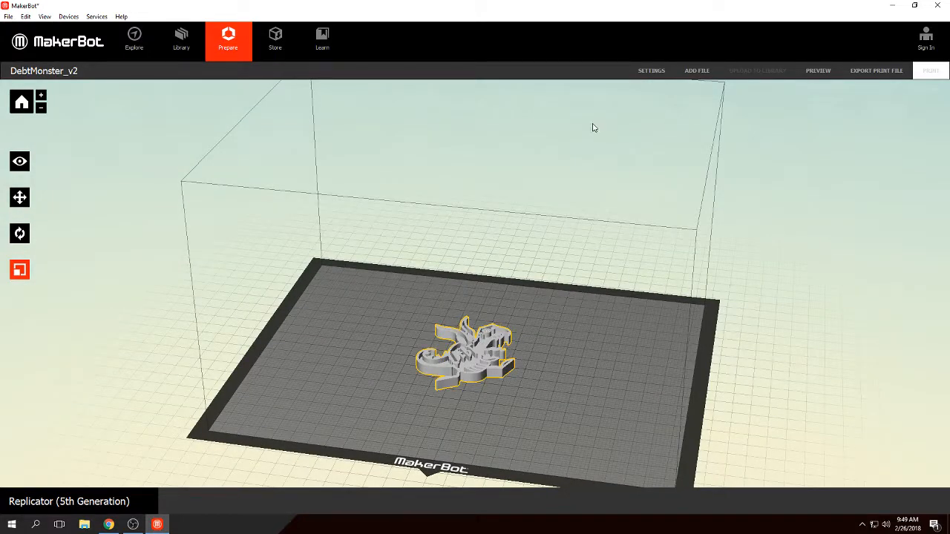
{"action": "left_click", "coordinate": [697, 70]}
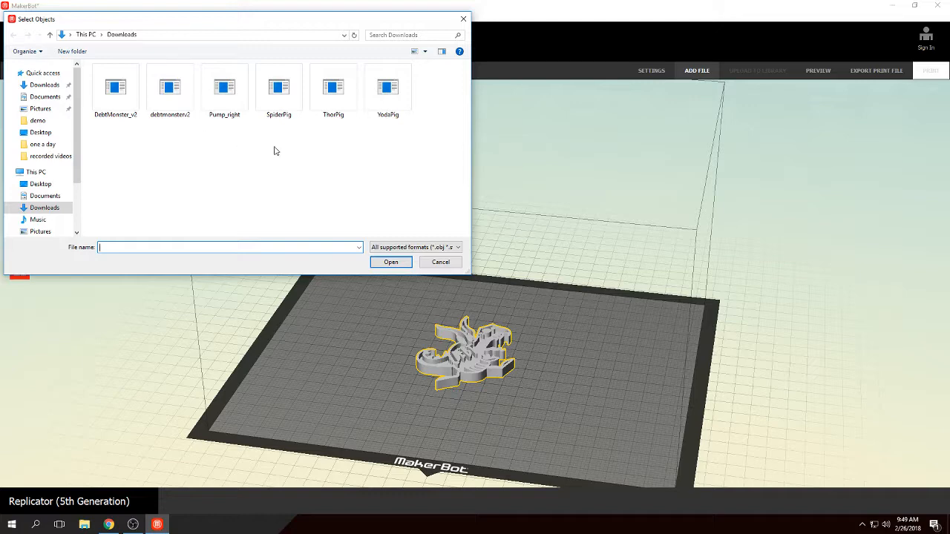
{"action": "left_click", "coordinate": [331, 98]}
{"action": "left_click", "coordinate": [392, 263]}
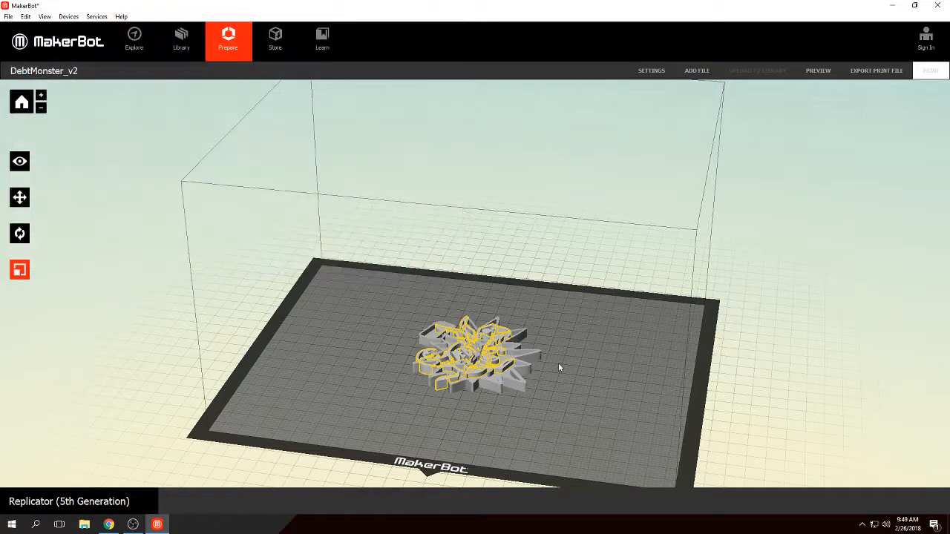
{"action": "left_click", "coordinate": [562, 366]}
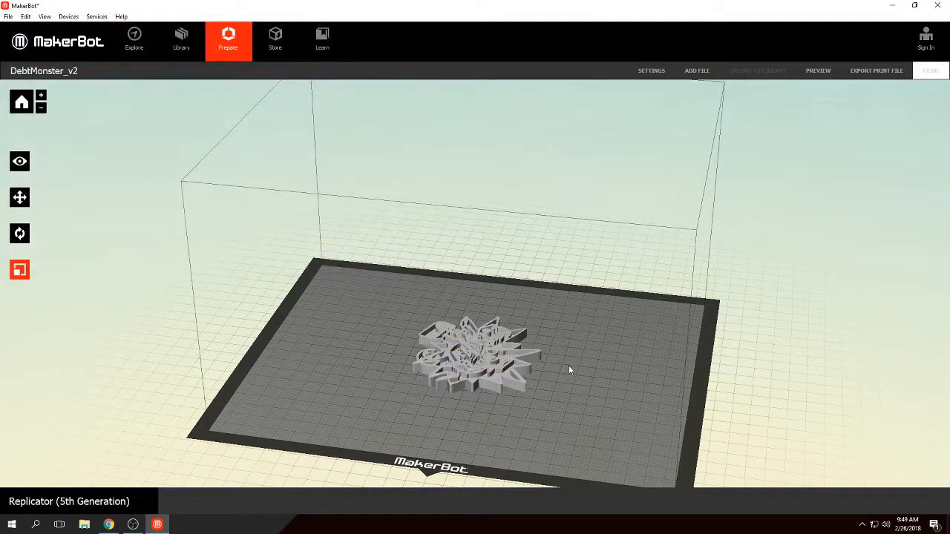
Select the ThorPig model and move it away from the monster, off the build plate
{"action": "left_click", "coordinate": [523, 390]}
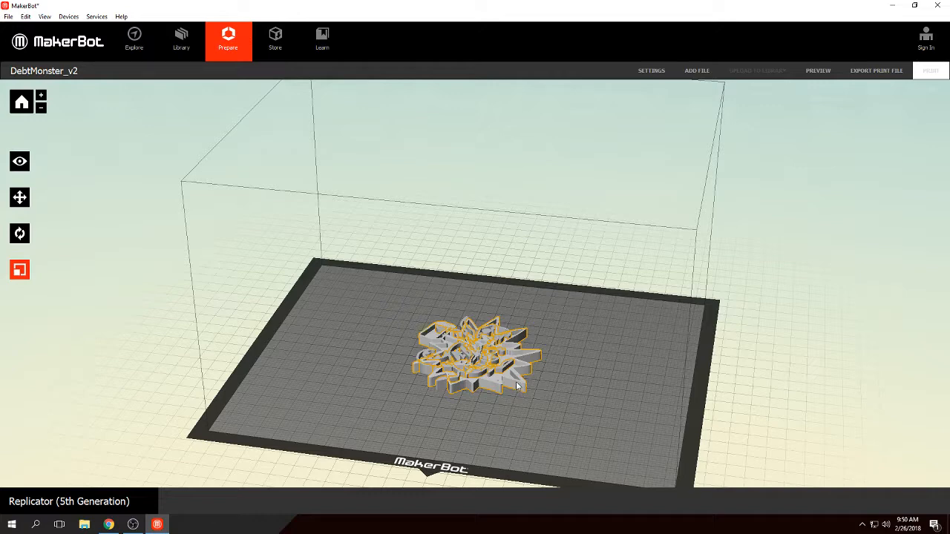
{"action": "left_click", "coordinate": [561, 381]}
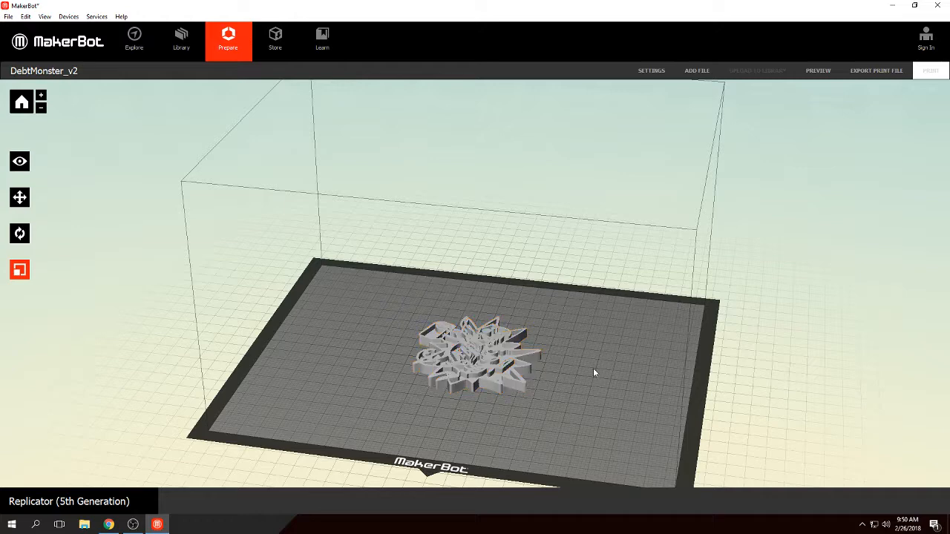
{"action": "left_click", "coordinate": [523, 381]}
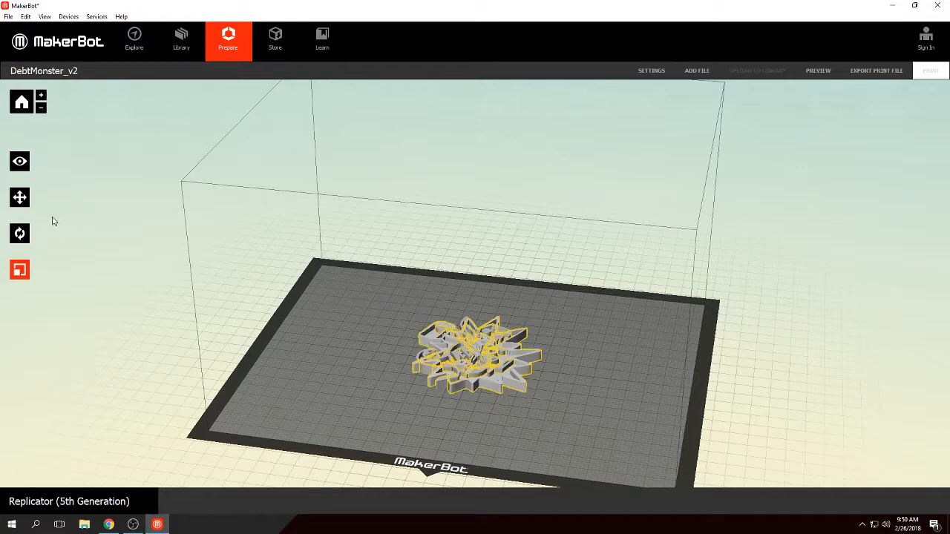
{"action": "left_click", "coordinate": [19, 197]}
{"action": "left_click_drag", "start_coordinate": [513, 387], "coordinate": [949, 299]}
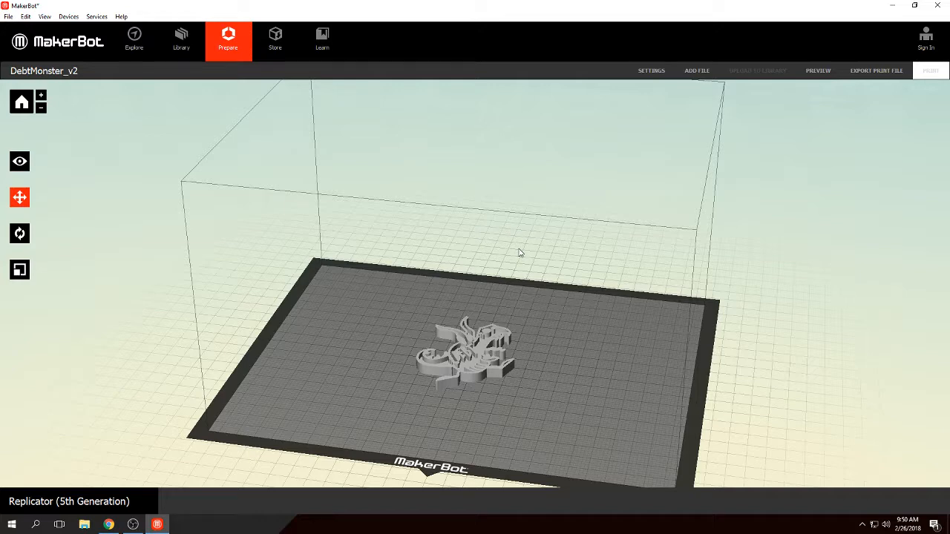
Select both models and automatically arrange them apart on the build plate
{"action": "key", "text": "ctrl+a"}
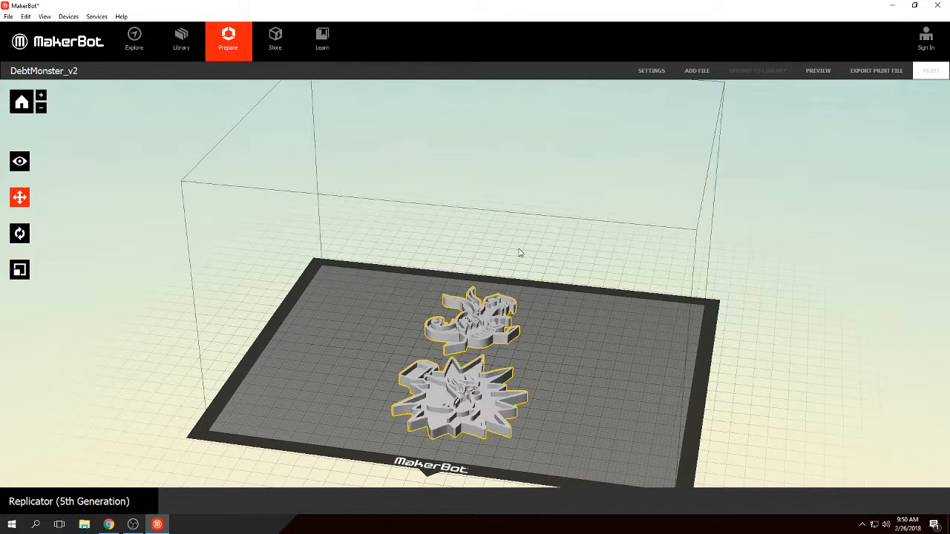
{"action": "left_click", "coordinate": [594, 269]}
{"action": "mouse_move", "coordinate": [604, 276]}
{"action": "left_mouse_down"}
{"action": "mouse_move", "coordinate": [629, 296]}
{"action": "mouse_move", "coordinate": [625, 335]}
{"action": "mouse_move", "coordinate": [621, 279]}
{"action": "left_mouse_up"}
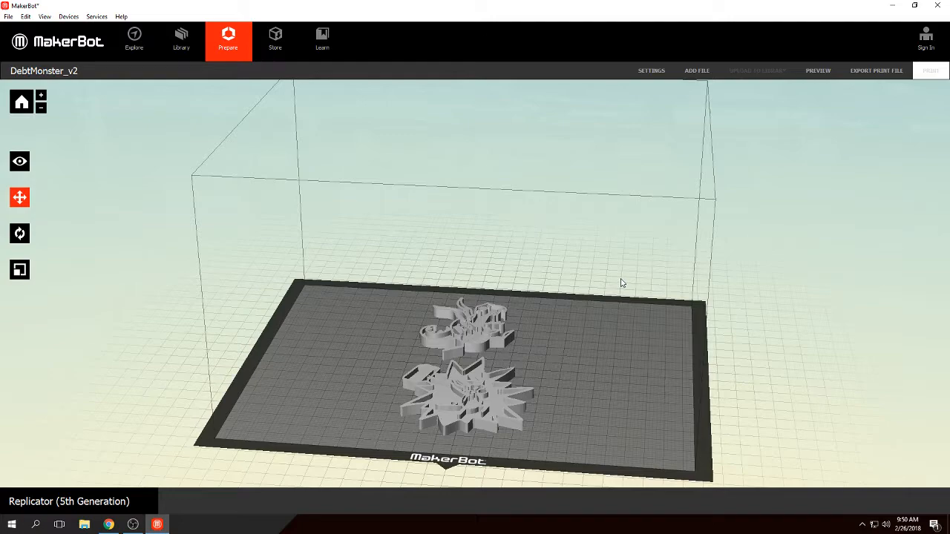
Rotate the monster +90° about X and the ThorPig model -90° about Y
{"action": "left_click_drag", "start_coordinate": [632, 331], "coordinate": [551, 356]}
{"action": "left_click", "coordinate": [557, 337]}
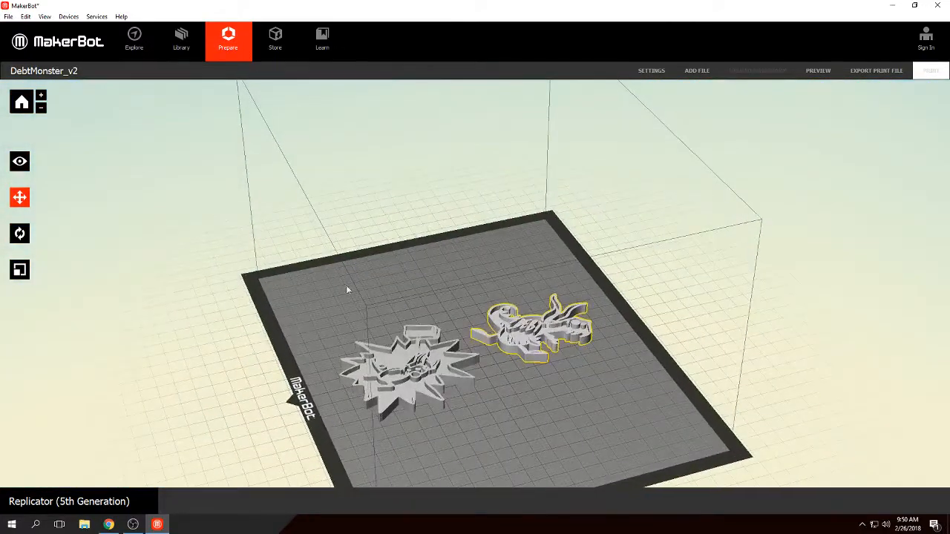
{"action": "left_click", "coordinate": [19, 233]}
{"action": "left_click", "coordinate": [89, 185]}
{"action": "left_click", "coordinate": [422, 371]}
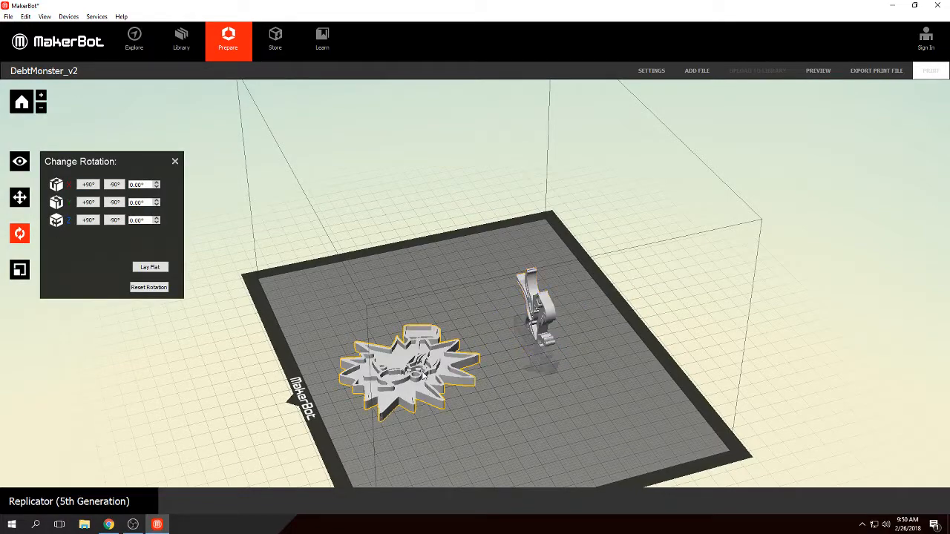
{"action": "left_click", "coordinate": [115, 204]}
{"action": "left_click", "coordinate": [420, 297]}
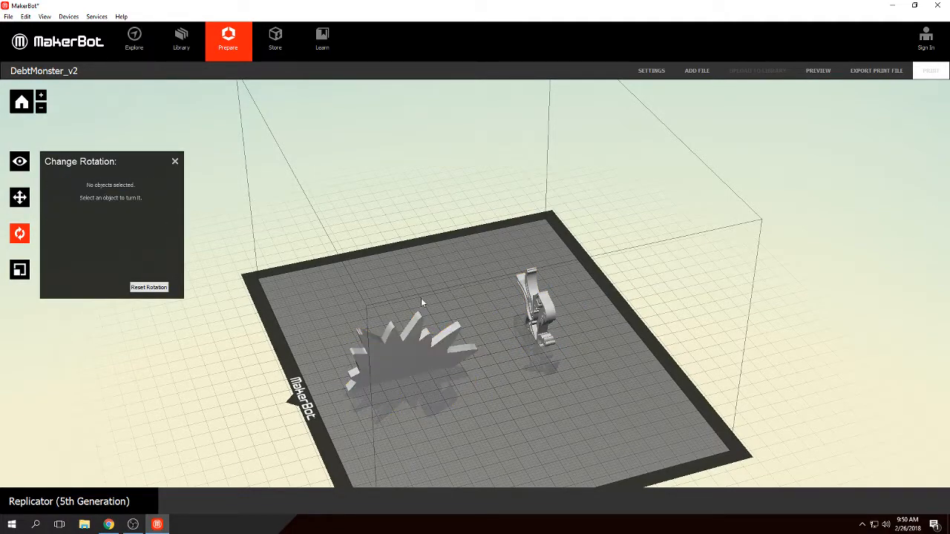
{"action": "left_click_drag", "start_coordinate": [421, 298], "coordinate": [490, 284]}
Auto-arrange the two rotated models on the build plate and inspect their placement from above and the side
{"action": "key", "text": "ctrl+a"}
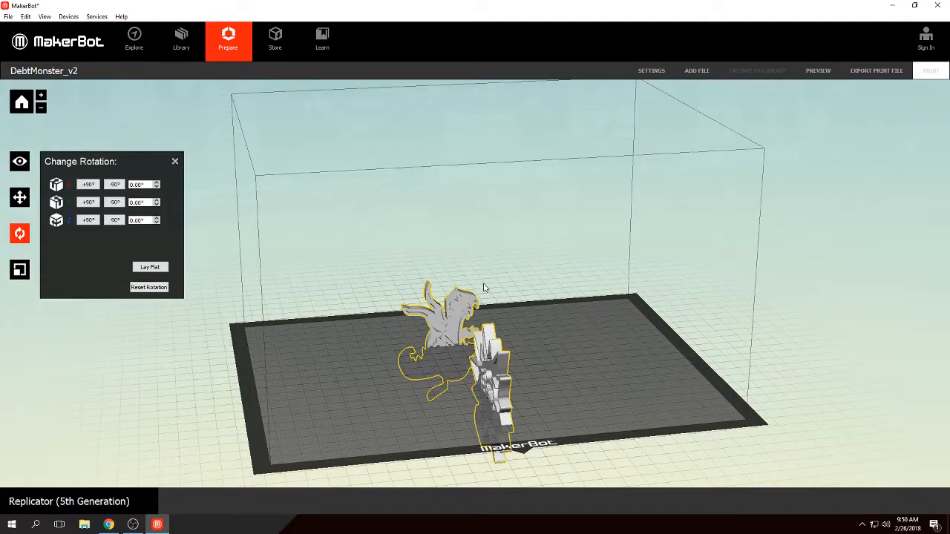
{"action": "key", "text": "ctrl+l"}
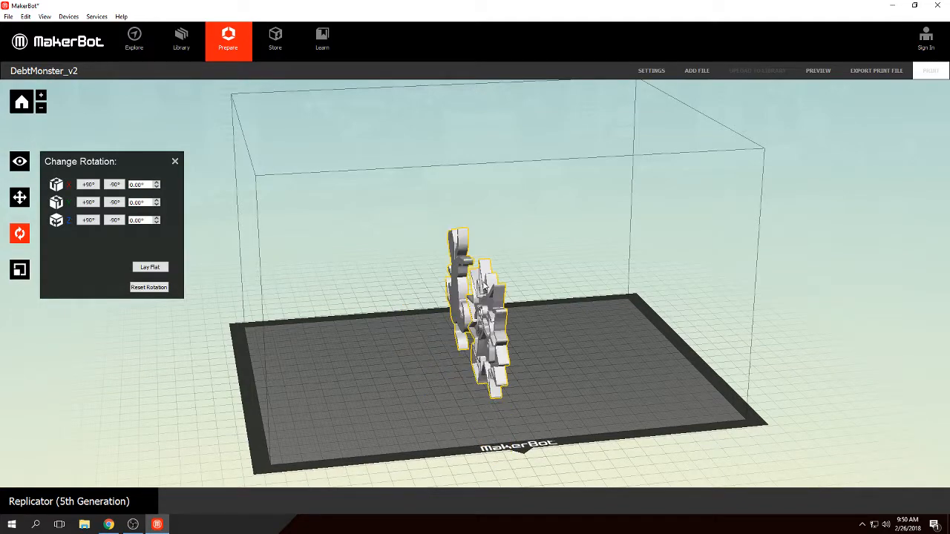
{"action": "right_click_drag", "start_coordinate": [583, 306], "coordinate": [564, 370]}
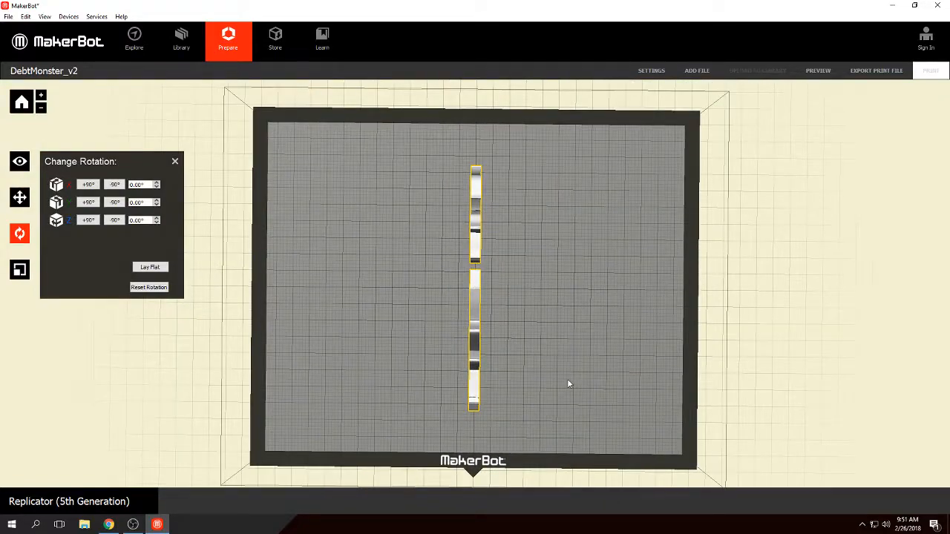
{"action": "right_click_drag", "start_coordinate": [567, 383], "coordinate": [398, 319]}
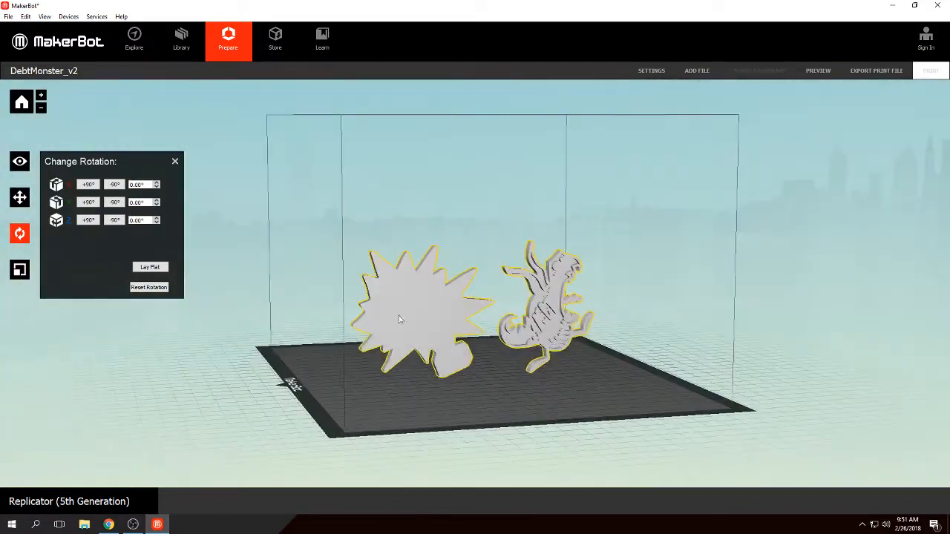
{"action": "right_click_drag", "start_coordinate": [543, 304], "coordinate": [588, 317]}
{"action": "left_click", "coordinate": [557, 341]}
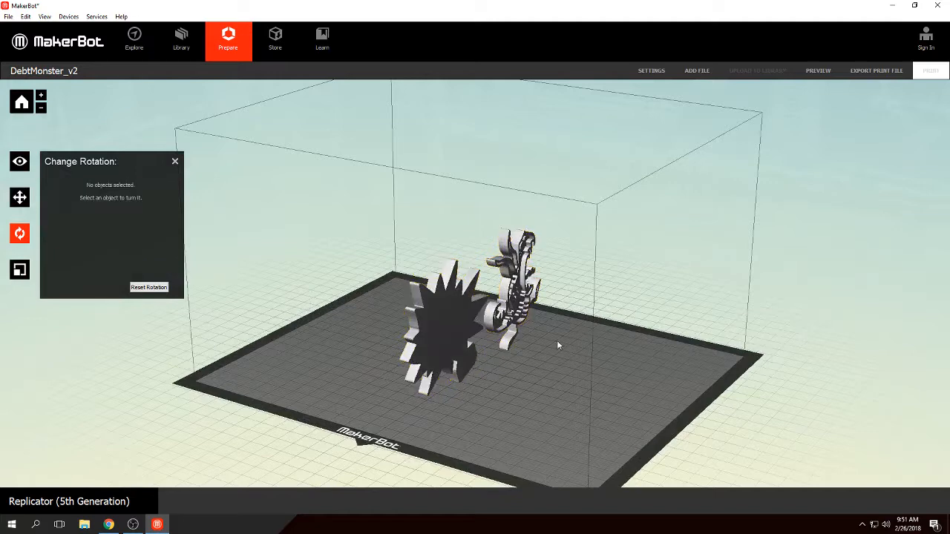
Reset the rotation of the ThorPig and monster models, and lay the monster flat on the plate
{"action": "left_click", "coordinate": [440, 330]}
{"action": "left_click", "coordinate": [151, 288]}
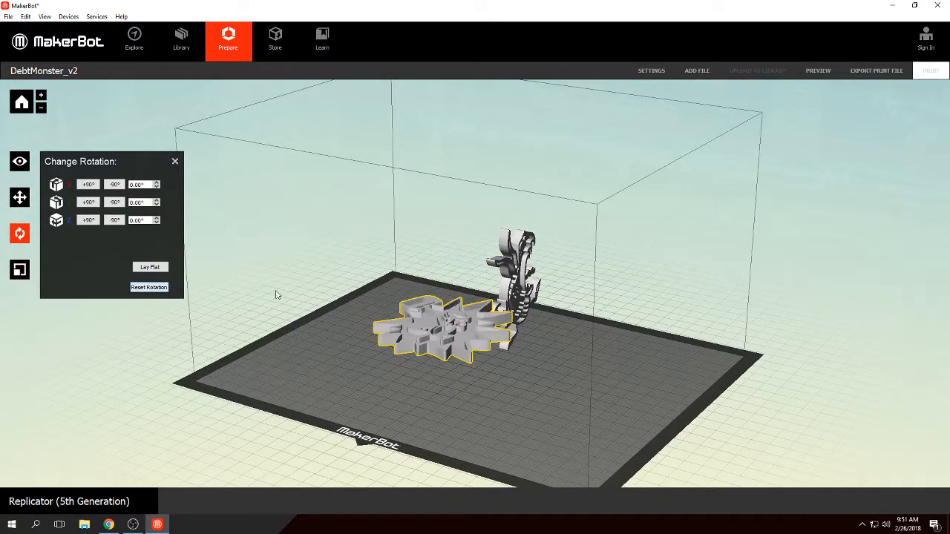
{"action": "left_click", "coordinate": [513, 274]}
{"action": "left_click", "coordinate": [145, 287]}
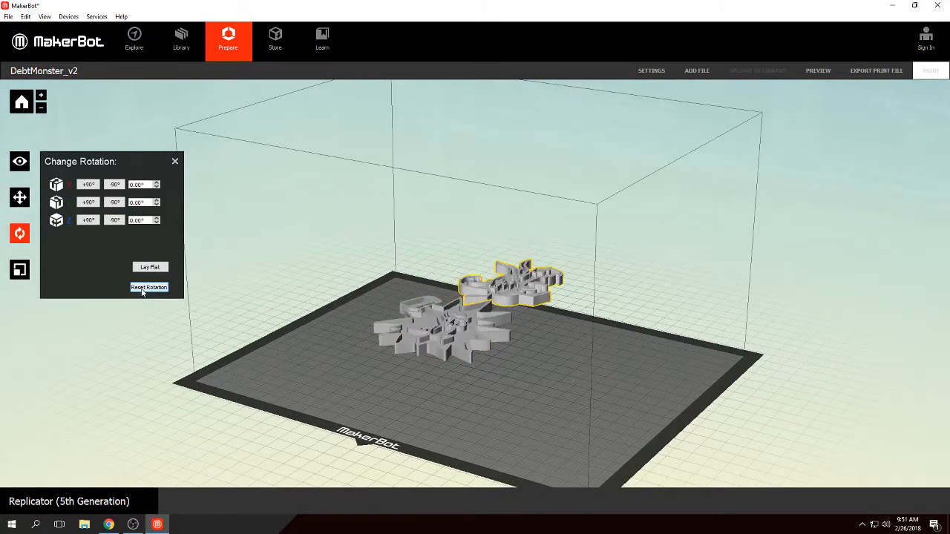
{"action": "left_click", "coordinate": [150, 267]}
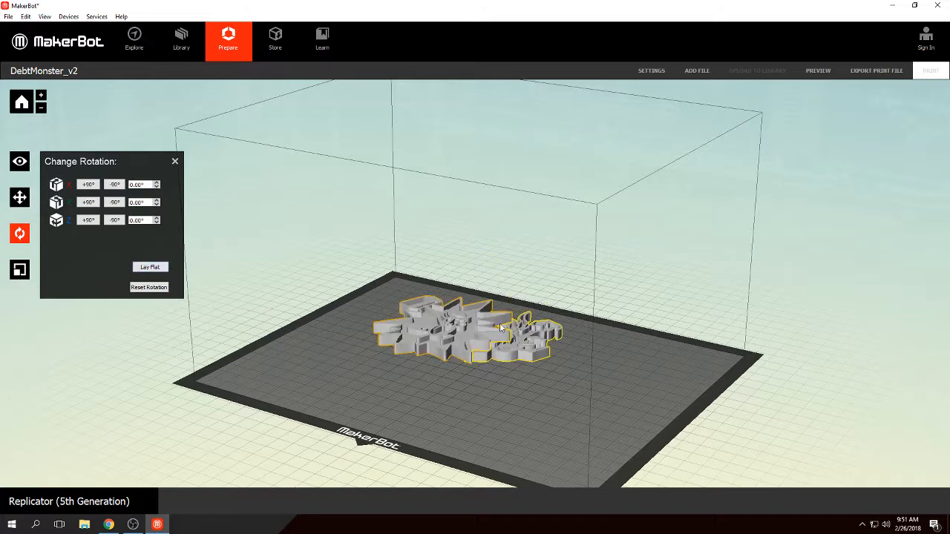
Auto-arrange the two flat models on the build plate and check their spacing from above
{"action": "left_click", "coordinate": [303, 275]}
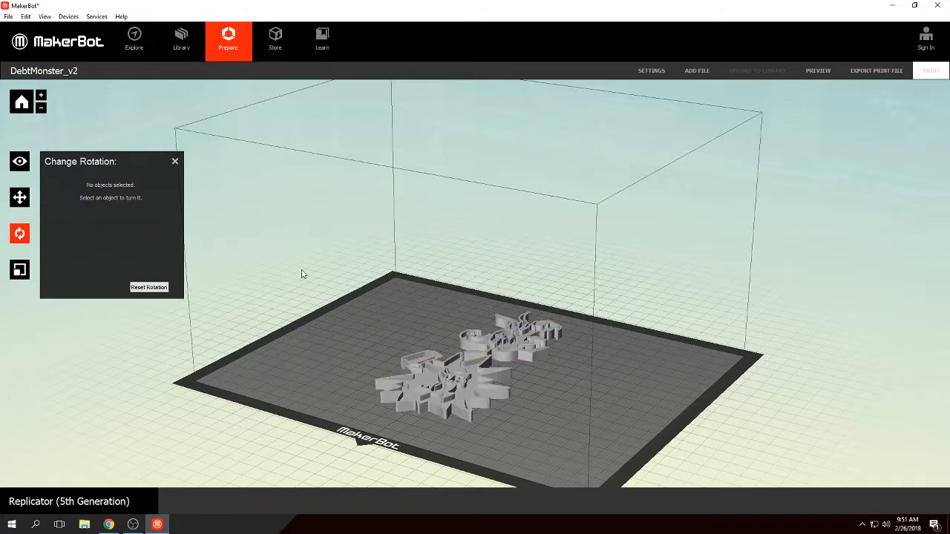
{"action": "key", "text": "ctrl+a"}
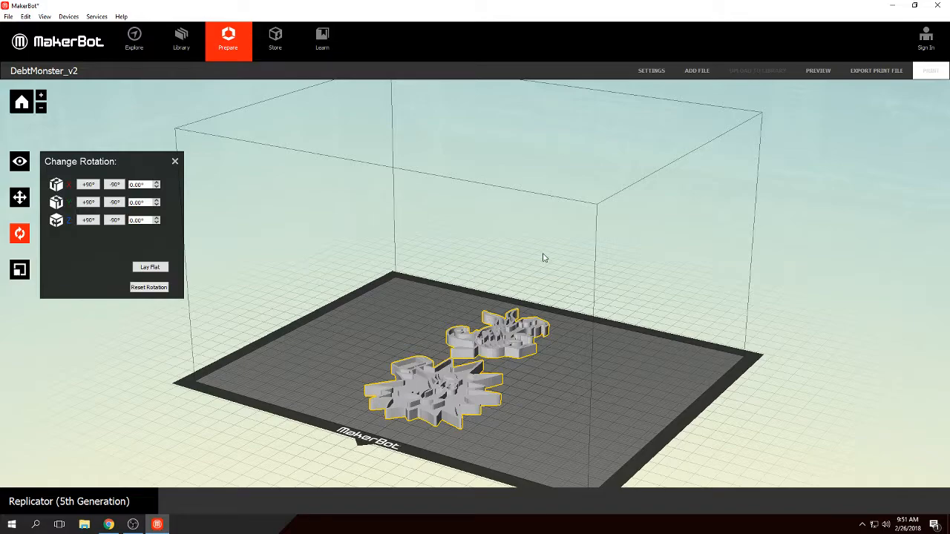
{"action": "right_click_drag", "start_coordinate": [543, 254], "coordinate": [568, 290]}
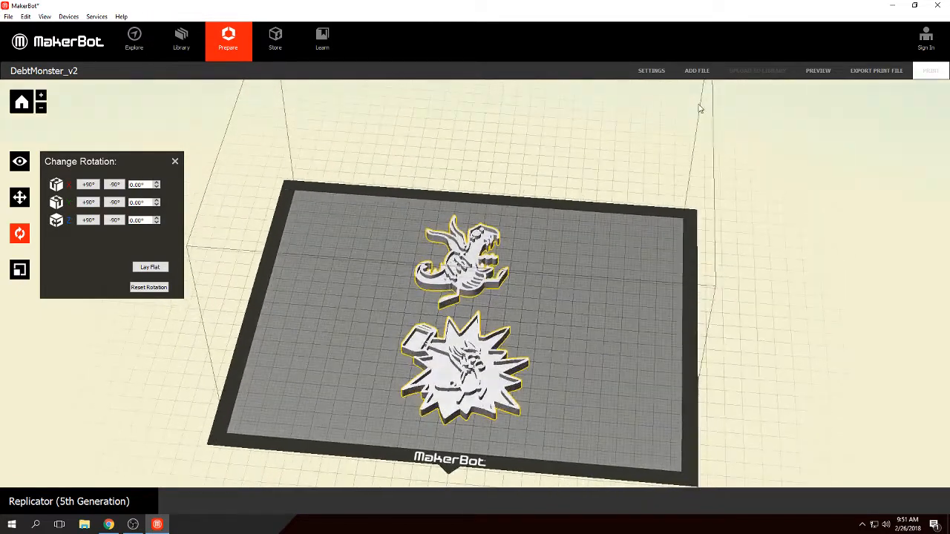
Review the quick print settings, and the device settings and extrusion speeds of the Standard custom preset
{"action": "left_click", "coordinate": [648, 71]}
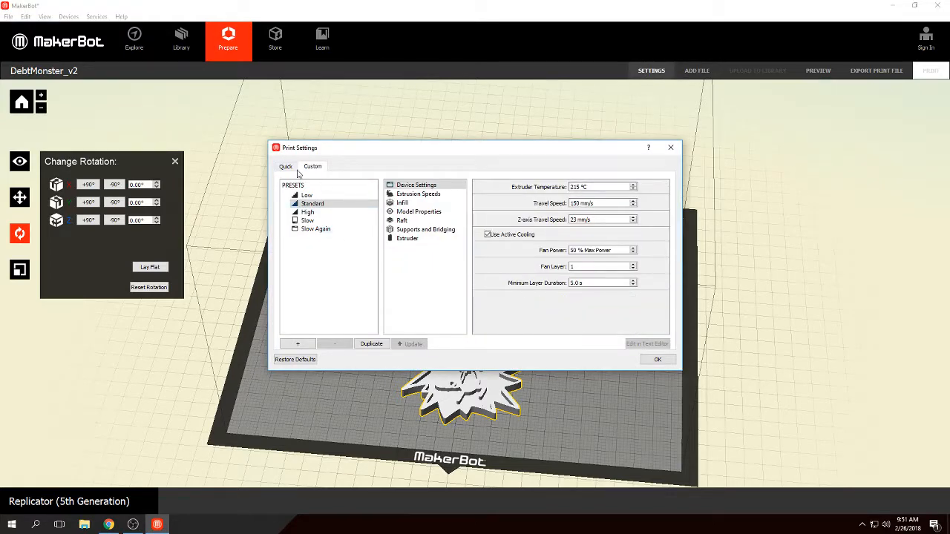
{"action": "left_click", "coordinate": [286, 167]}
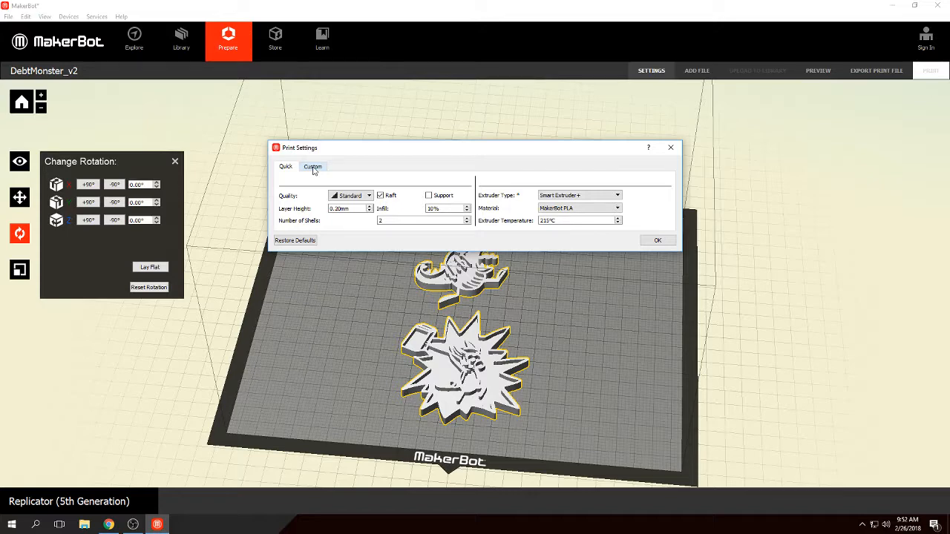
{"action": "left_click", "coordinate": [313, 168]}
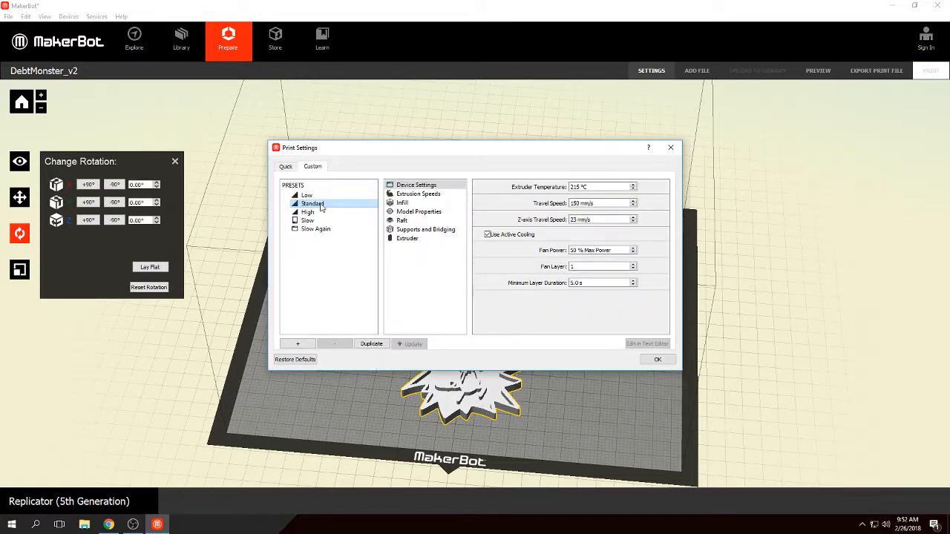
{"action": "left_click", "coordinate": [428, 187]}
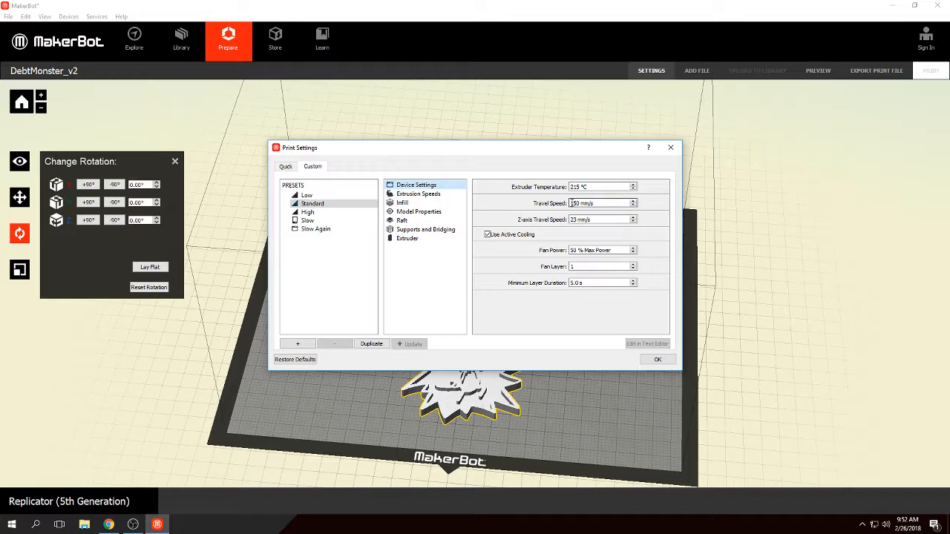
{"action": "left_click", "coordinate": [428, 194]}
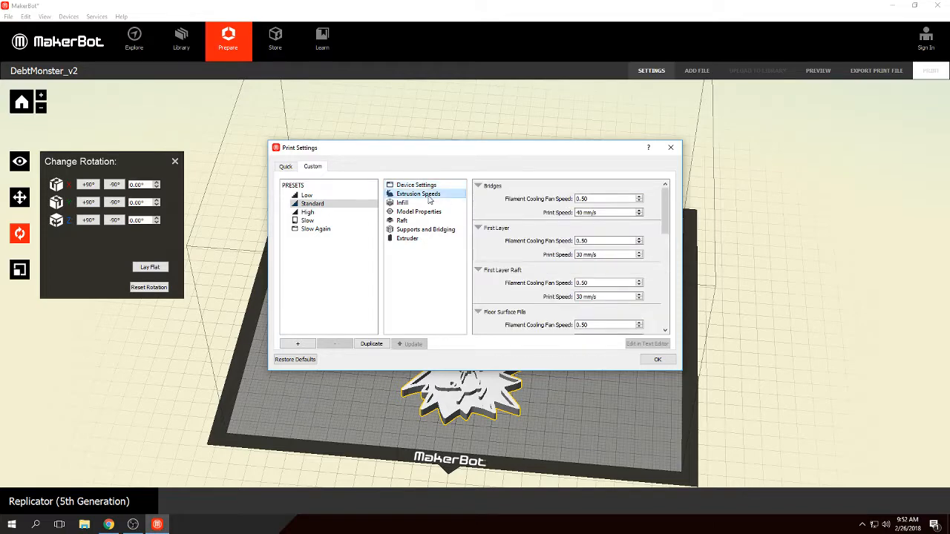
{"action": "scroll", "coordinate": [548, 250], "scroll_direction": "down", "scroll_amount": 2}
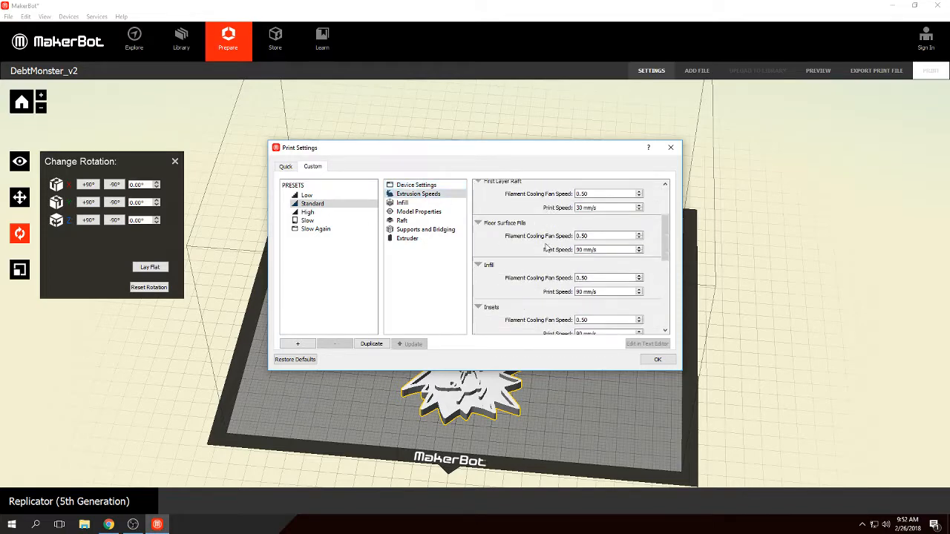
{"action": "scroll", "coordinate": [547, 249], "scroll_direction": "down", "scroll_amount": 4}
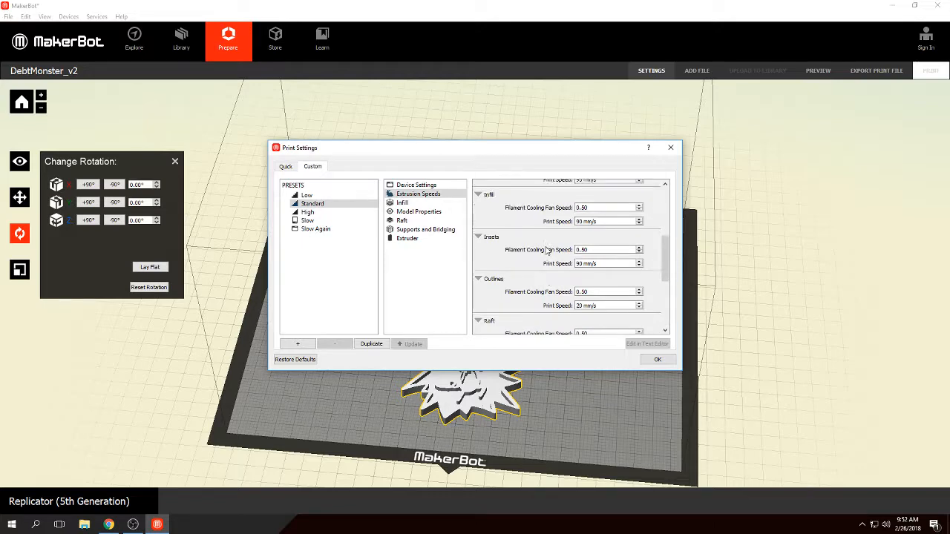
{"action": "scroll", "coordinate": [548, 252], "scroll_direction": "up", "scroll_amount": 6}
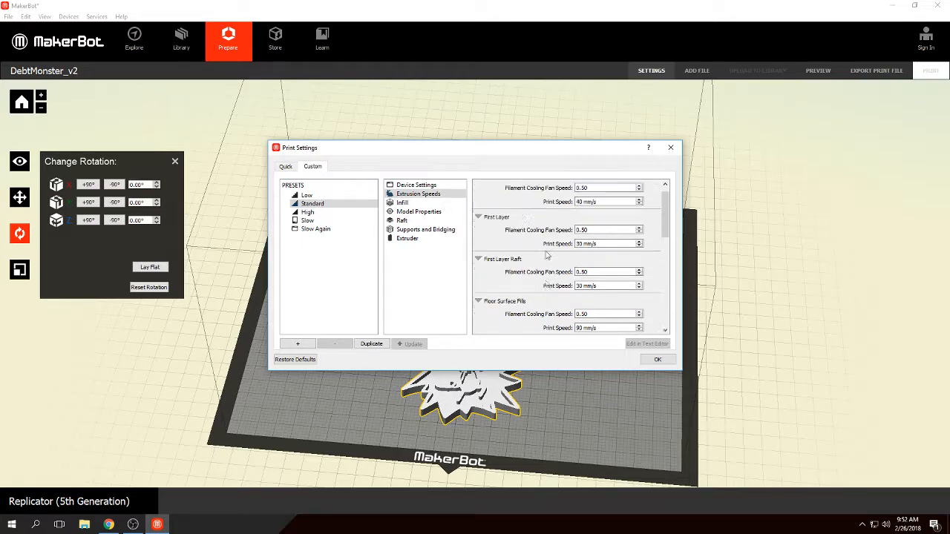
Examine the Standard preset's infill density, available infill patterns and number of shells
{"action": "left_click", "coordinate": [404, 204]}
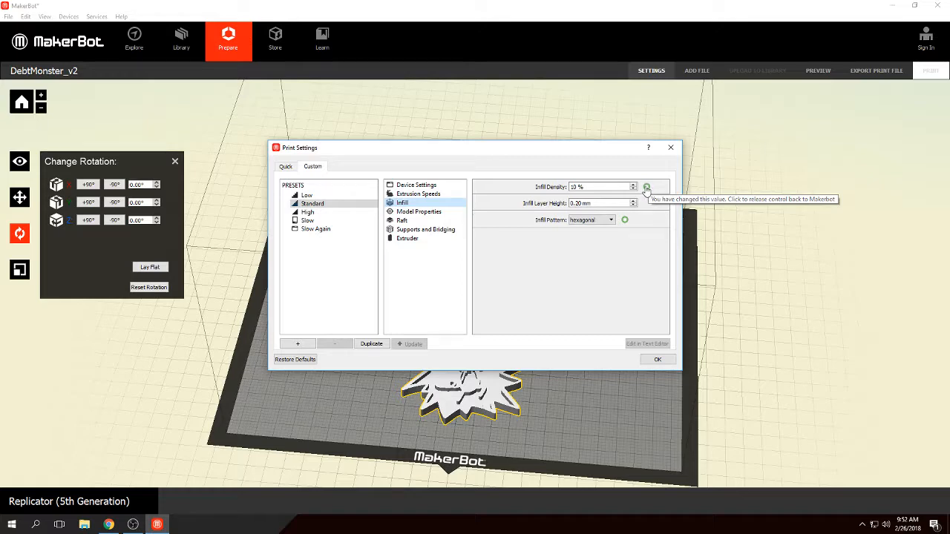
{"action": "left_click", "coordinate": [611, 220]}
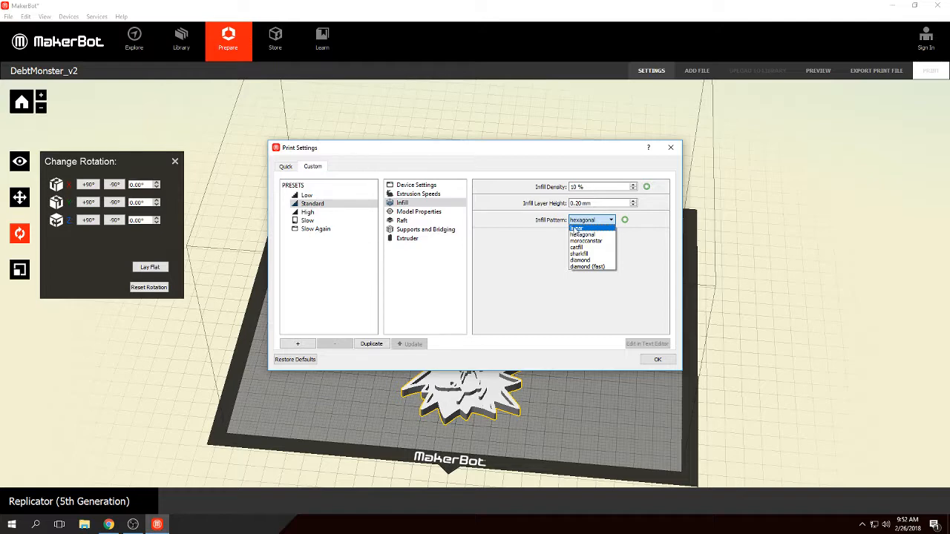
{"action": "left_click", "coordinate": [414, 212]}
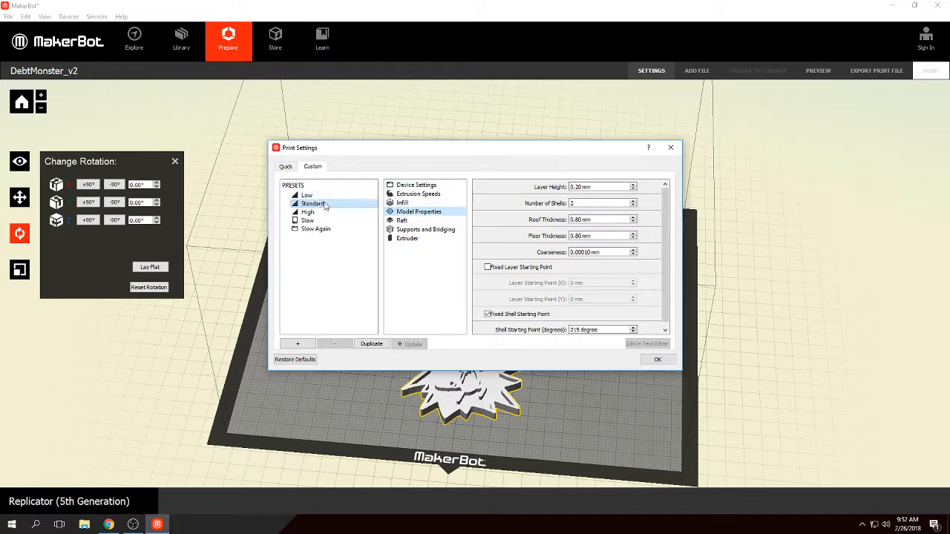
{"action": "double_click", "coordinate": [583, 204]}
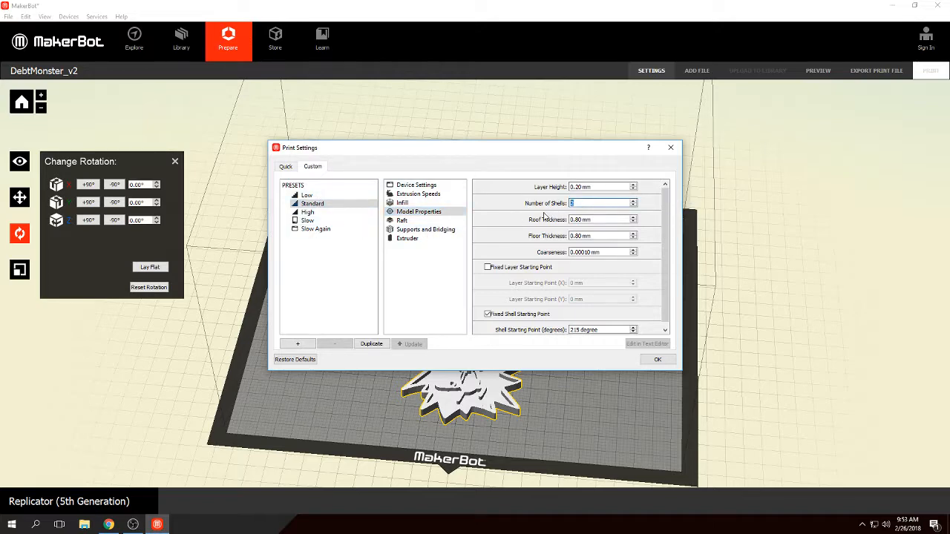
{"action": "left_click", "coordinate": [589, 203]}
Review the Standard preset's raft options and switch Support off in its supports and bridging settings
{"action": "left_click", "coordinate": [403, 221]}
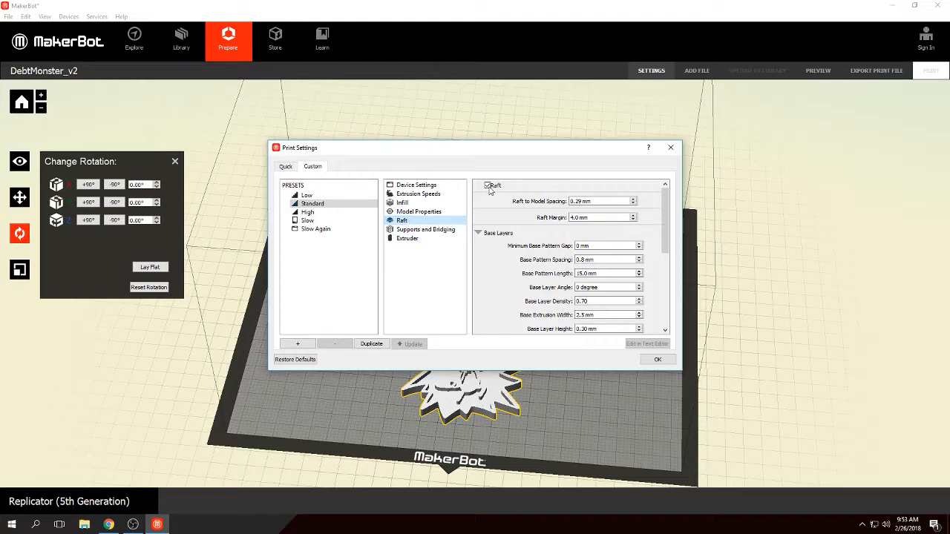
{"action": "scroll", "coordinate": [555, 236], "scroll_direction": "down", "scroll_amount": 5}
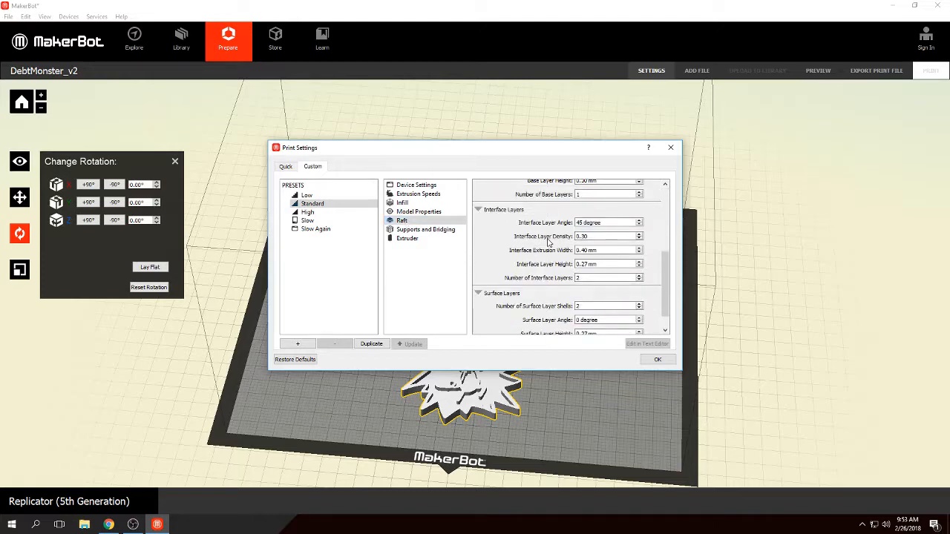
{"action": "left_click", "coordinate": [415, 231]}
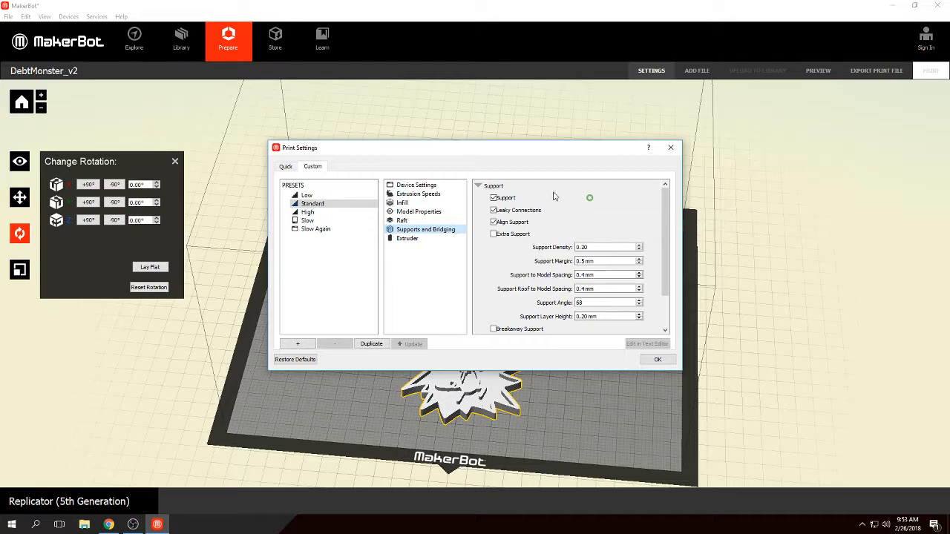
{"action": "left_click", "coordinate": [495, 198]}
{"action": "scroll", "coordinate": [577, 215], "scroll_direction": "down", "scroll_amount": 2}
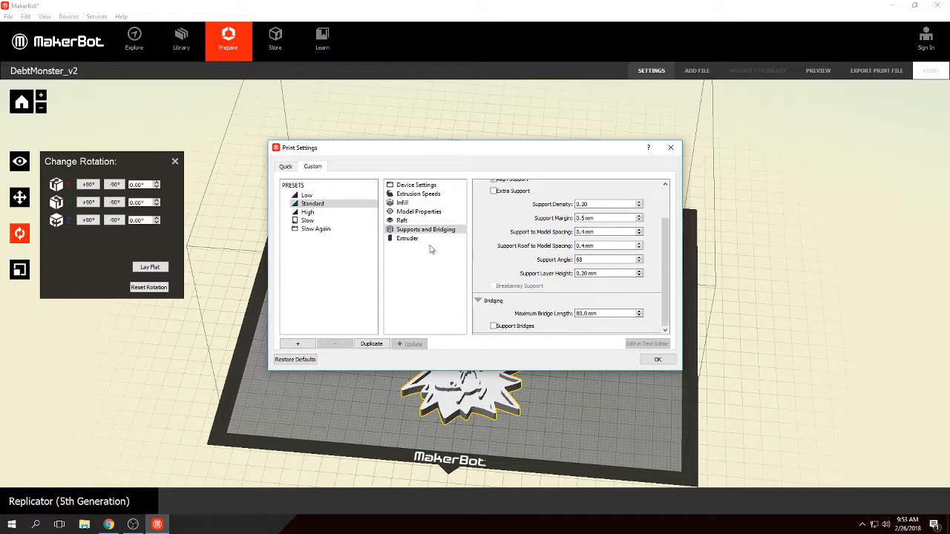
Choose Smart Extruder+ as the extruder type and accept the print settings
{"action": "left_click", "coordinate": [407, 238]}
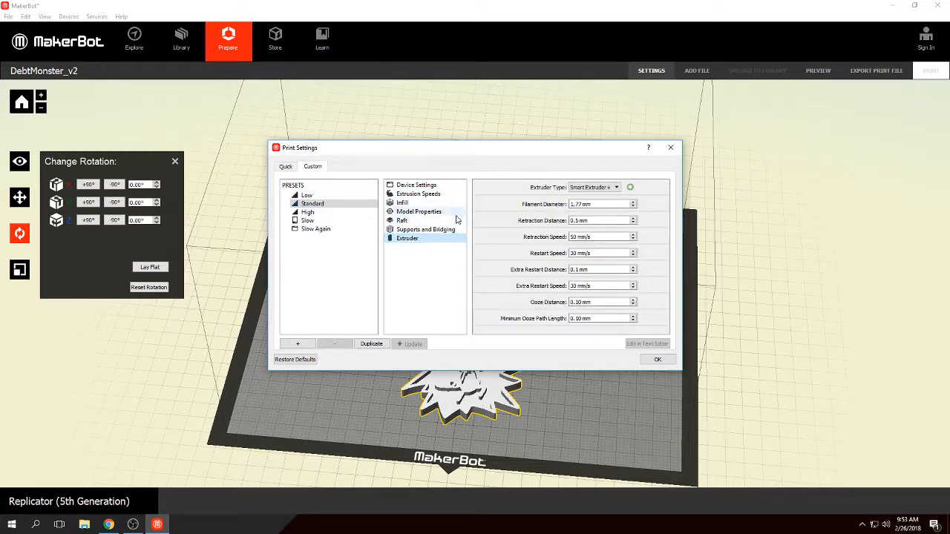
{"action": "left_click", "coordinate": [616, 187]}
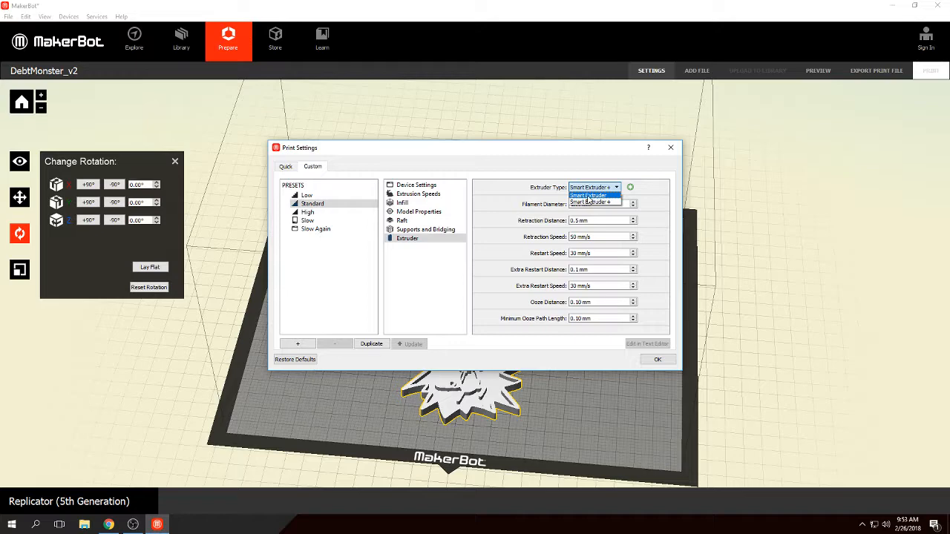
{"action": "left_click", "coordinate": [601, 203]}
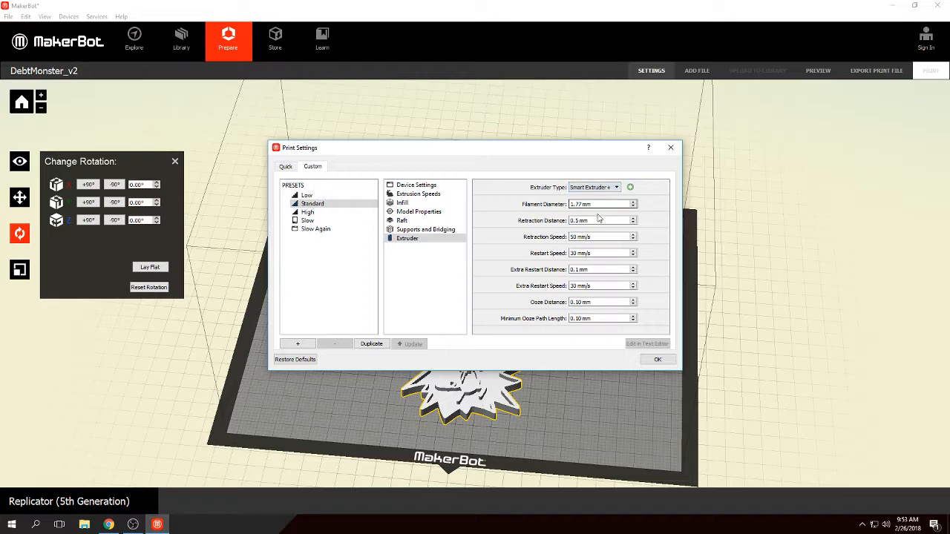
{"action": "left_click", "coordinate": [657, 360]}
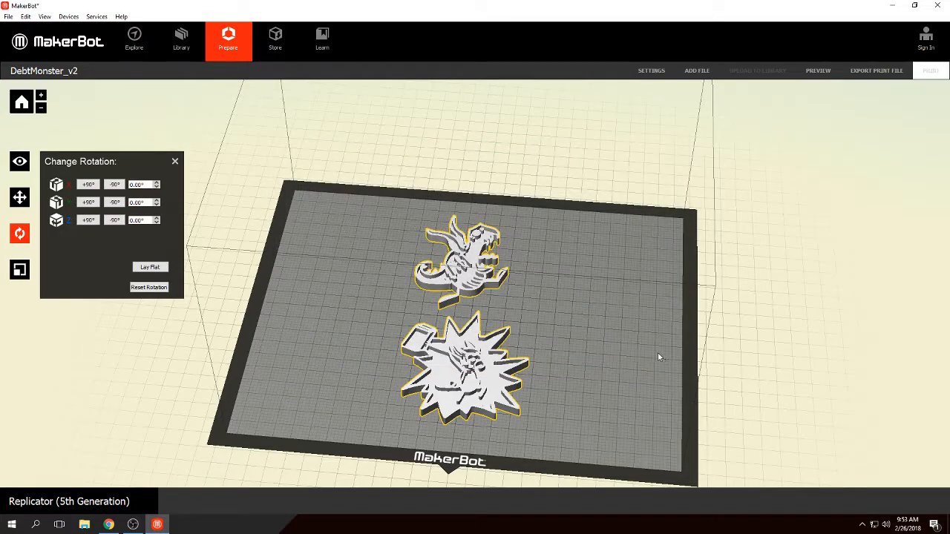
Generate the print preview of both models and try the layer control
{"action": "right_click_drag", "start_coordinate": [657, 350], "coordinate": [643, 328]}
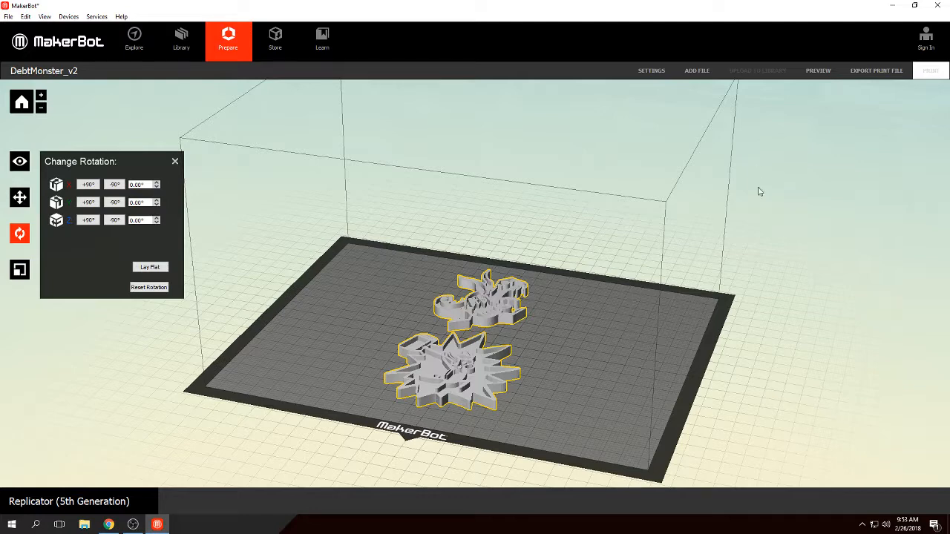
{"action": "left_click", "coordinate": [818, 71]}
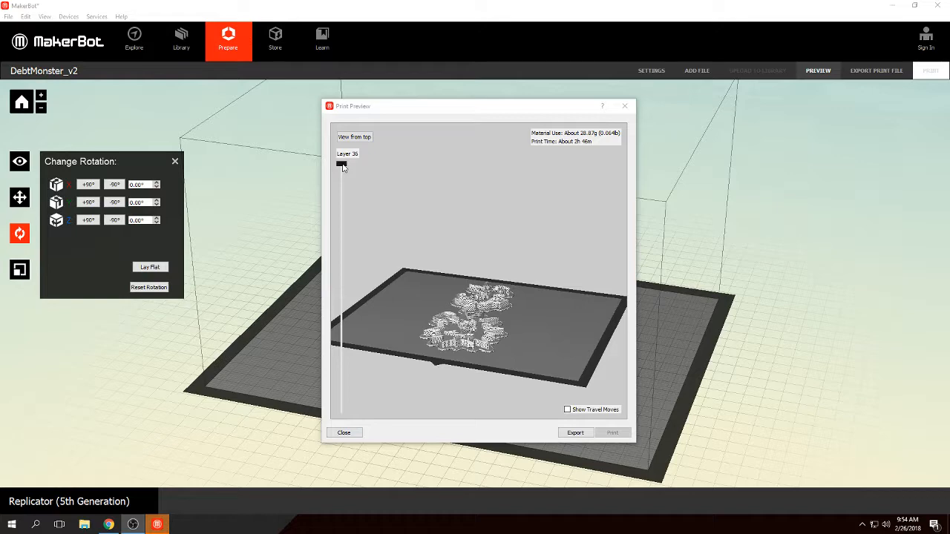
{"action": "left_click_drag", "start_coordinate": [342, 166], "coordinate": [344, 141]}
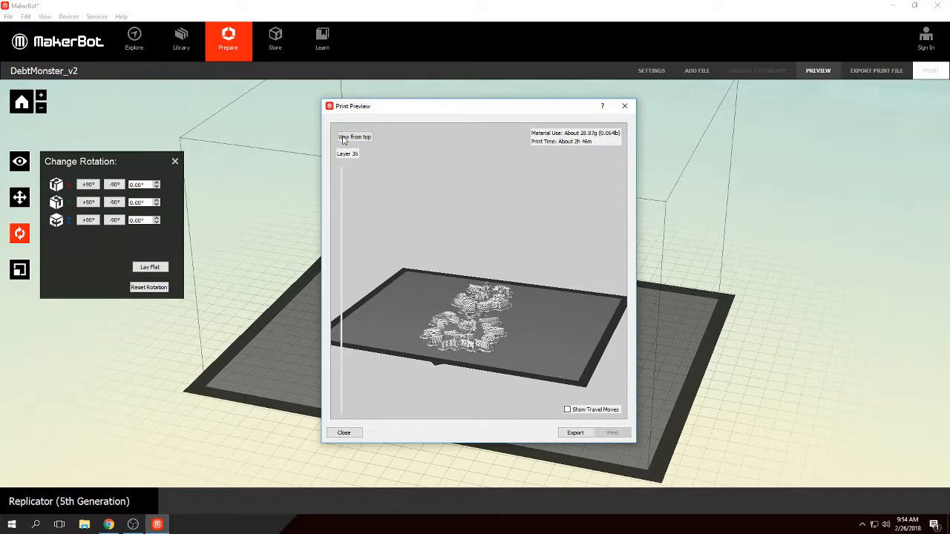
Examine the sliced walls and rafts of both previewed models up close and from several angles
{"action": "scroll", "coordinate": [512, 337], "scroll_direction": "up", "scroll_amount": 4}
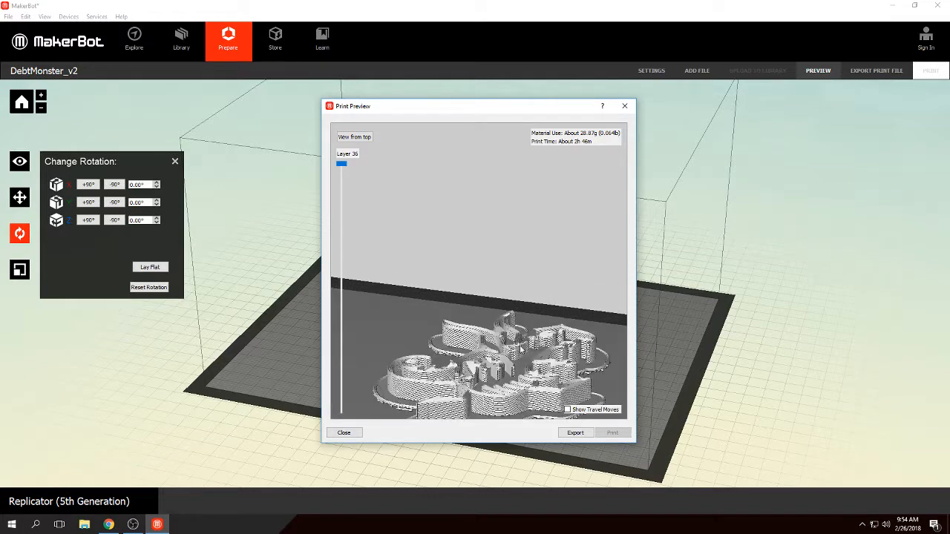
{"action": "left_click_drag", "start_coordinate": [521, 348], "coordinate": [564, 295]}
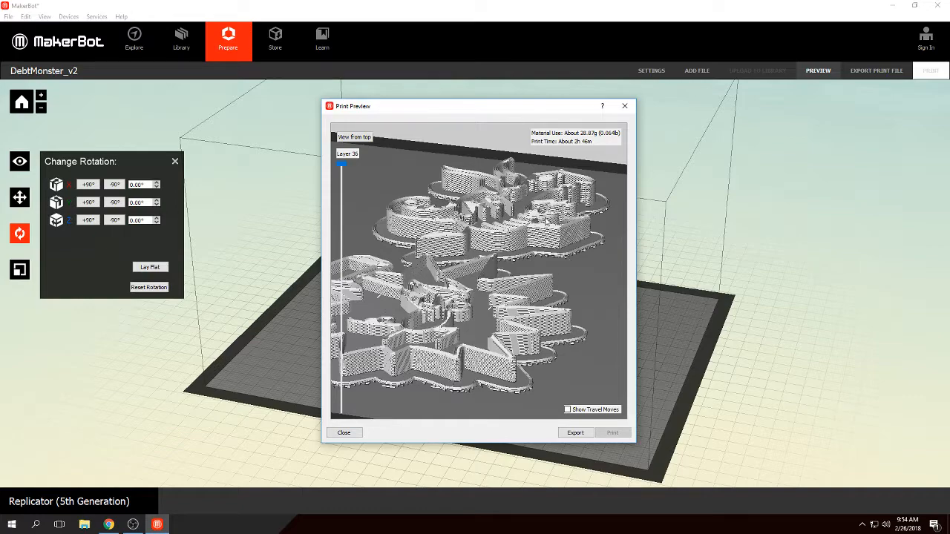
{"action": "scroll", "coordinate": [553, 231], "scroll_direction": "up", "scroll_amount": 5}
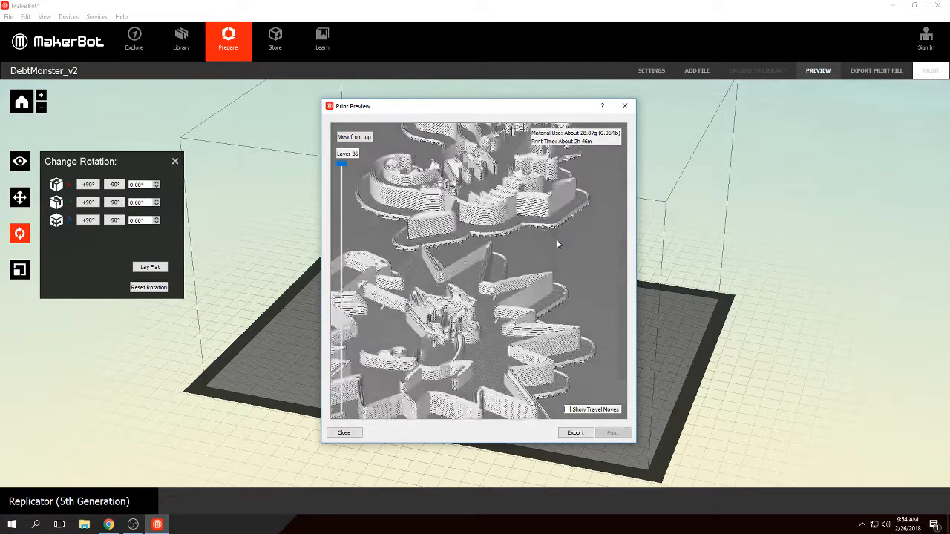
{"action": "left_click_drag", "start_coordinate": [559, 253], "coordinate": [575, 231]}
{"action": "scroll", "coordinate": [555, 267], "scroll_direction": "down", "scroll_amount": 5}
{"action": "left_click_drag", "start_coordinate": [470, 254], "coordinate": [382, 259]}
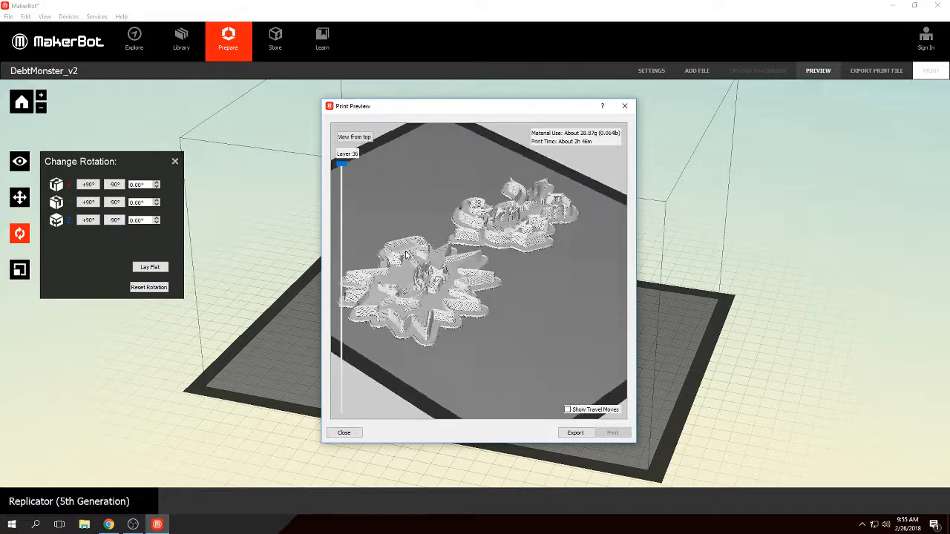
{"action": "left_click_drag", "start_coordinate": [340, 165], "coordinate": [417, 135]}
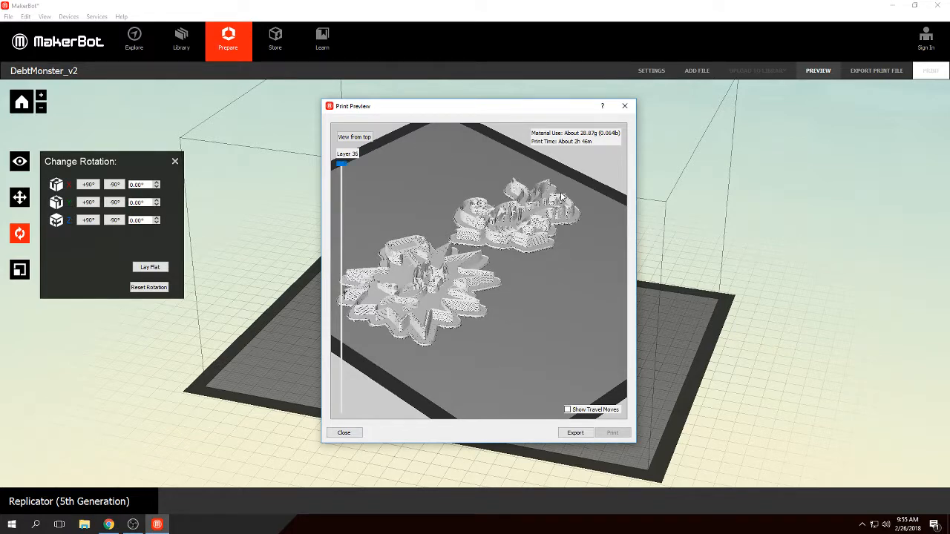
Export the print file to the Desktop as 180226_username_filename, accepting the shortened name 180226_username_filen.makerbot
{"action": "left_click", "coordinate": [574, 433]}
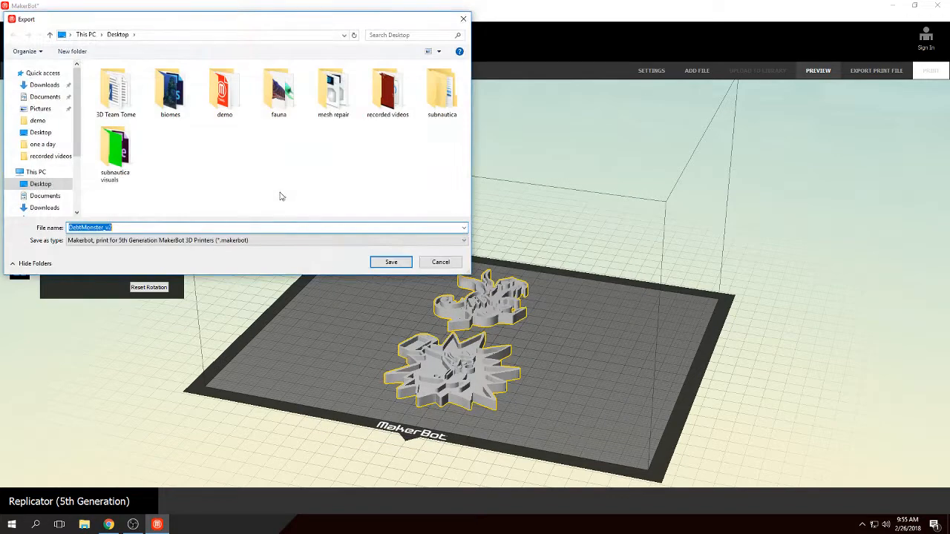
{"action": "left_click", "coordinate": [41, 183]}
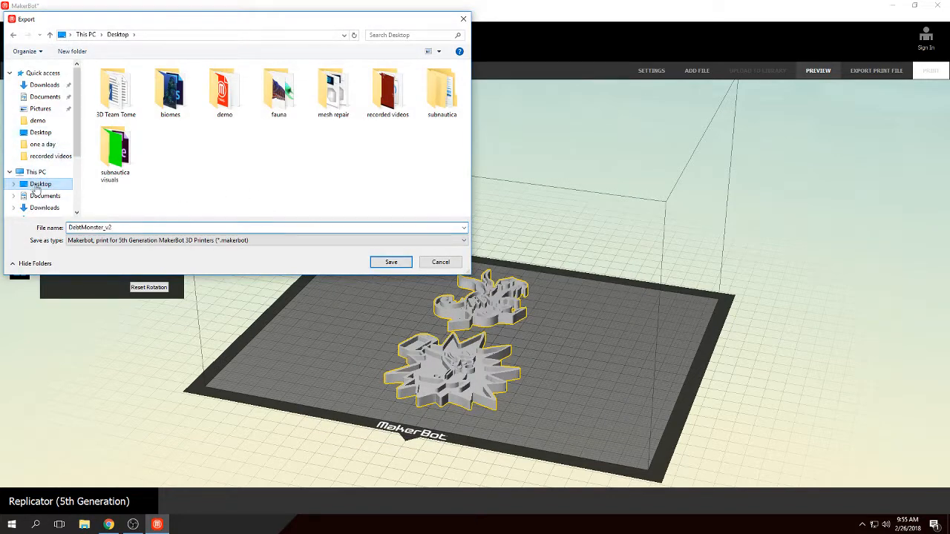
{"action": "left_click", "coordinate": [150, 228]}
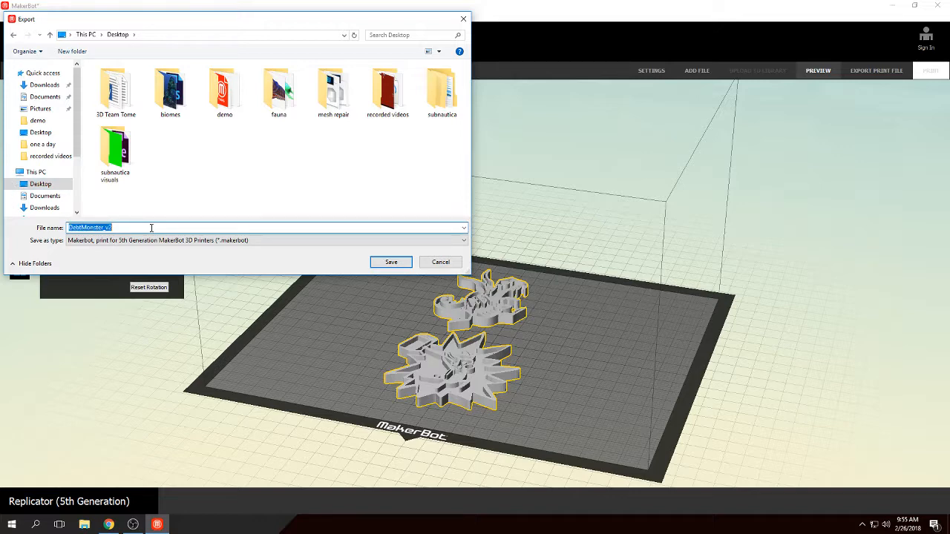
{"action": "type", "text": "d"}
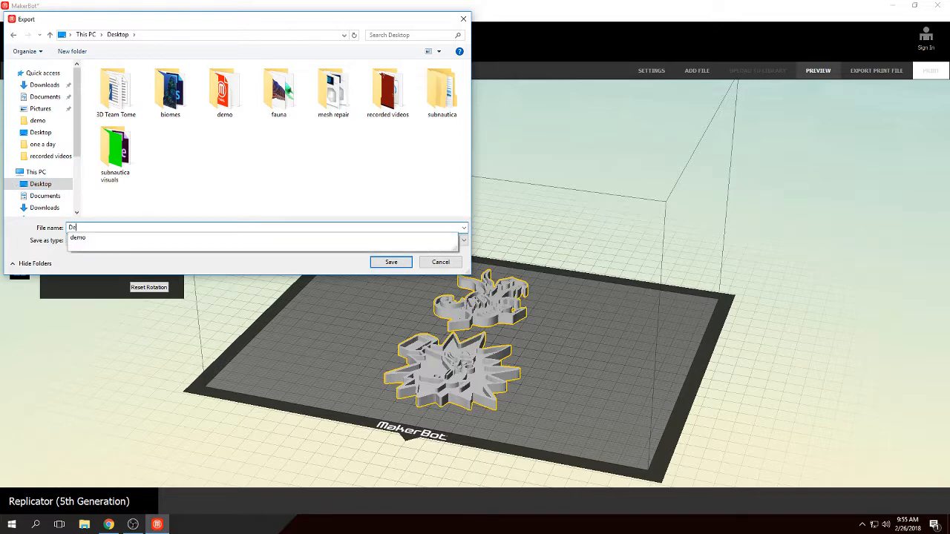
{"action": "key", "text": "BackSpace"}
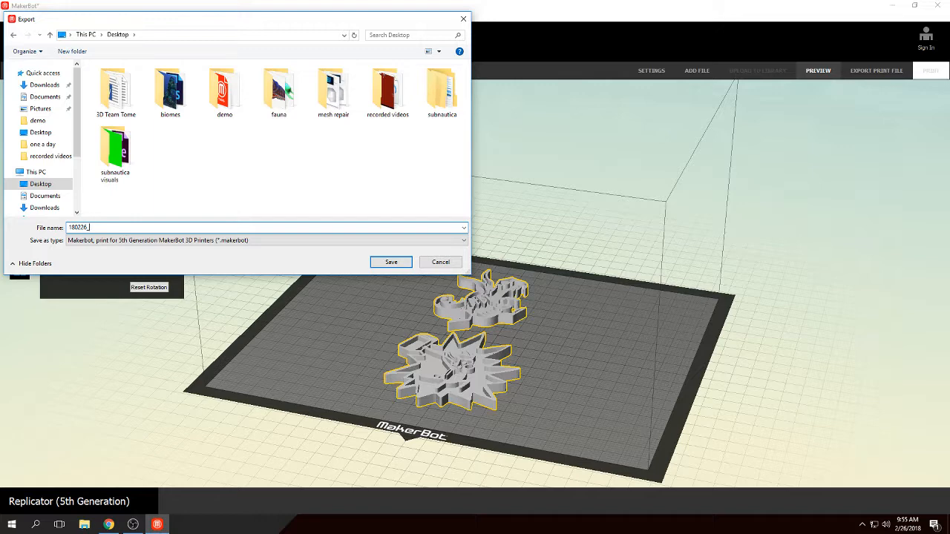
{"action": "type", "text": "name_filename"}
{"action": "key", "text": "Return"}
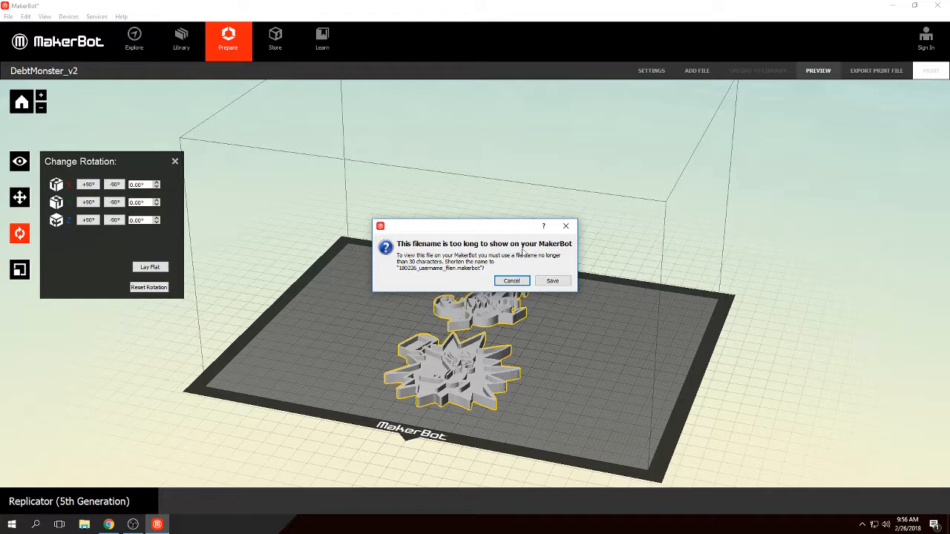
{"action": "left_click", "coordinate": [553, 282]}
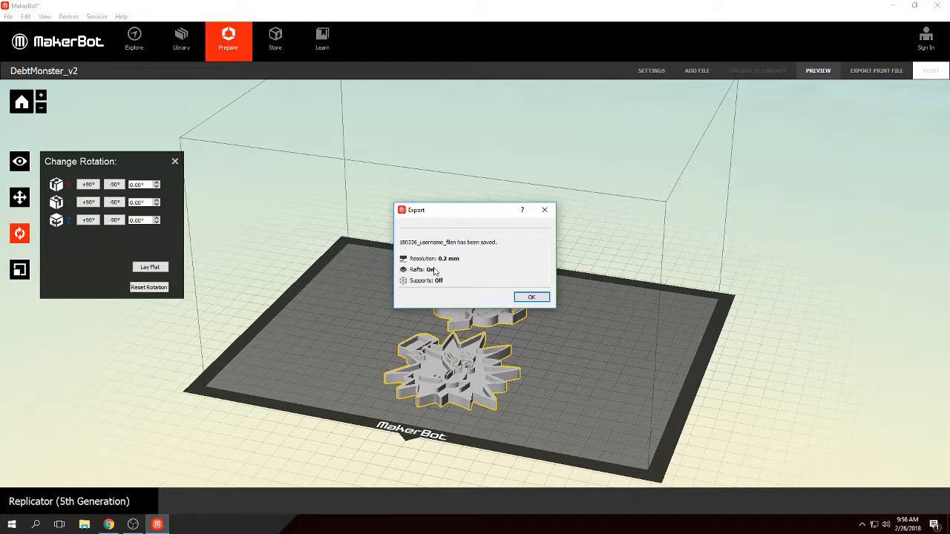
Dismiss the export summary and save the two-model layout to the Desktop as a Thing file named 180226_username_filename
{"action": "left_click", "coordinate": [539, 298]}
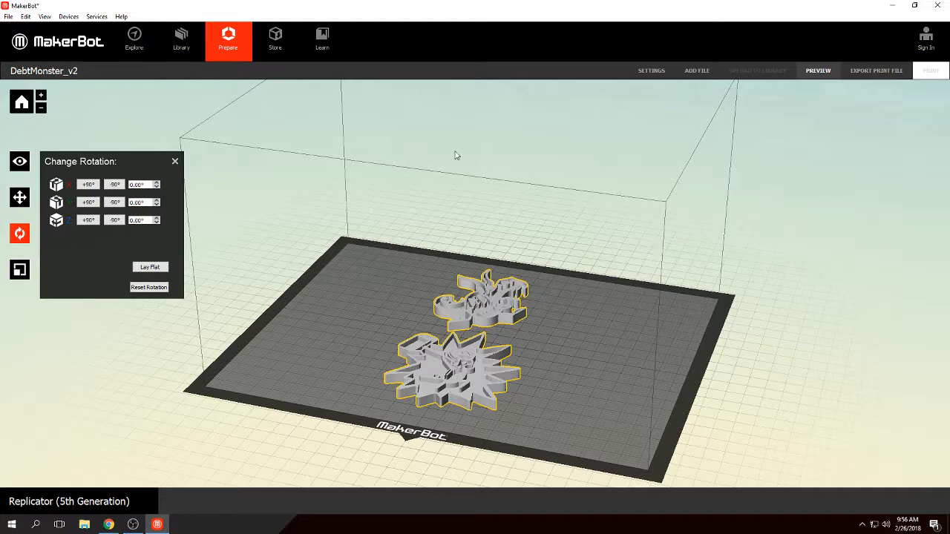
{"action": "left_click", "coordinate": [519, 178]}
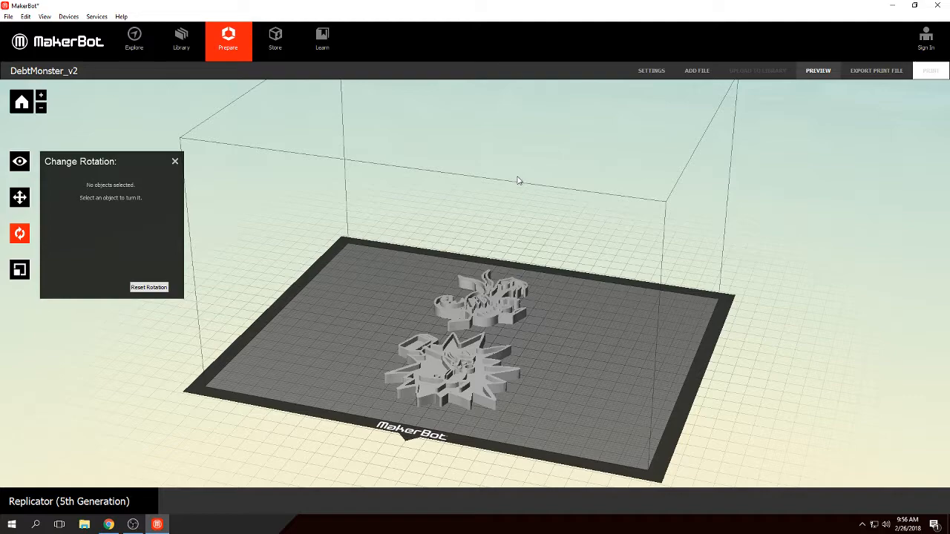
{"action": "left_click", "coordinate": [9, 16]}
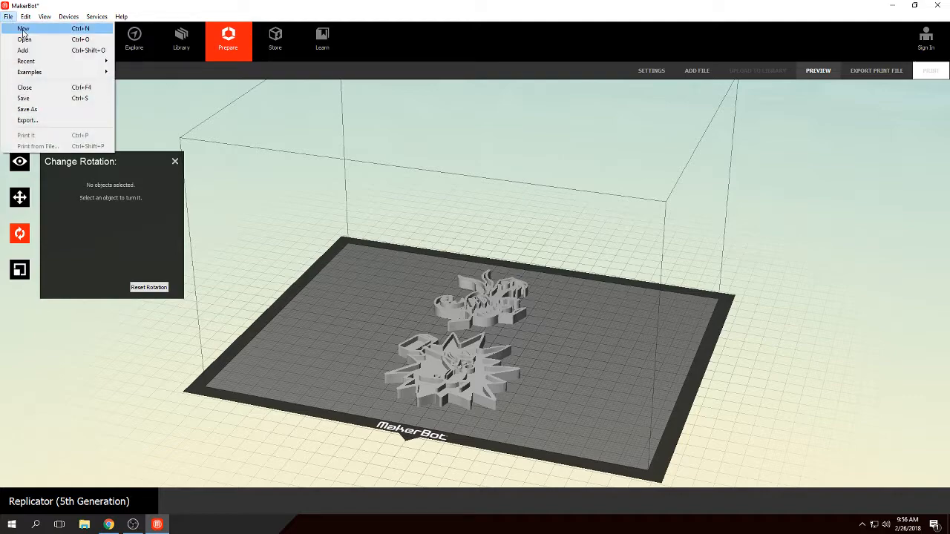
{"action": "left_click", "coordinate": [52, 111]}
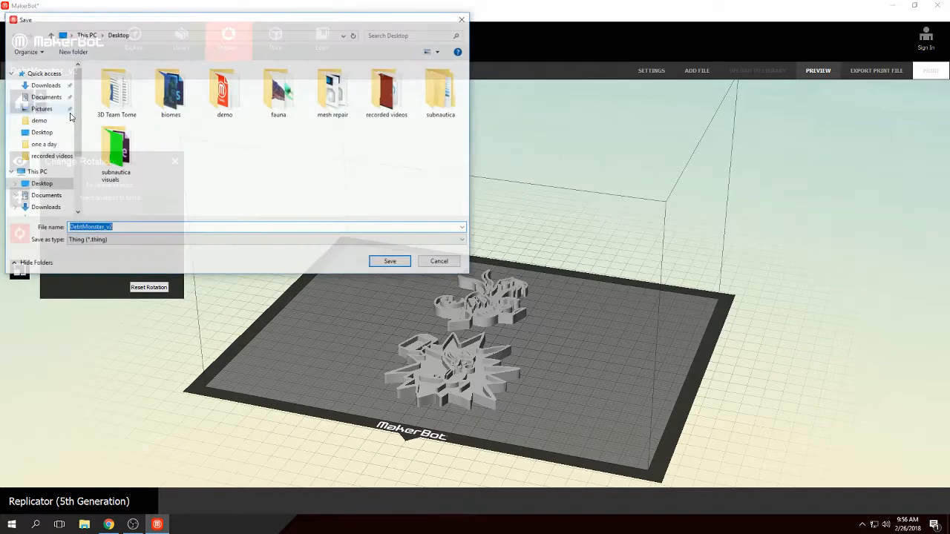
{"action": "double_click", "coordinate": [144, 230]}
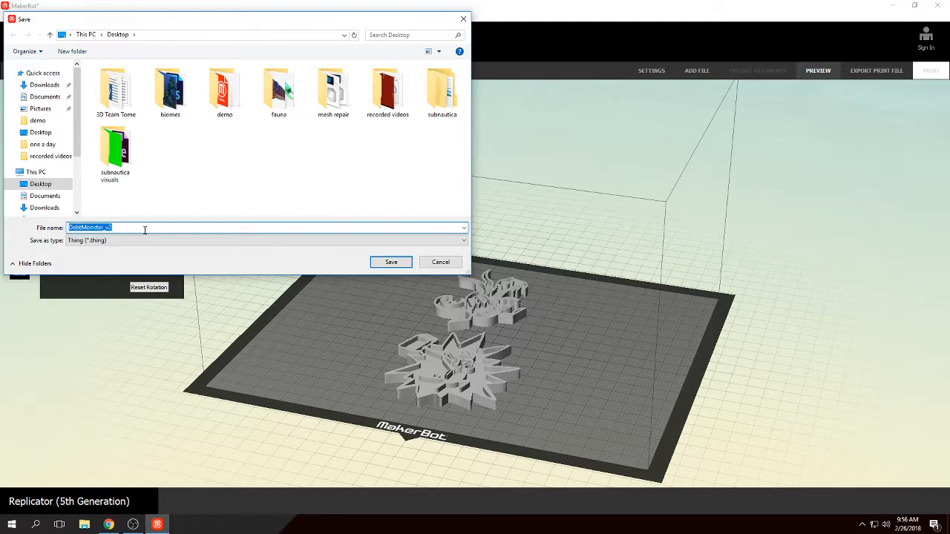
{"action": "type", "text": "180226_"}
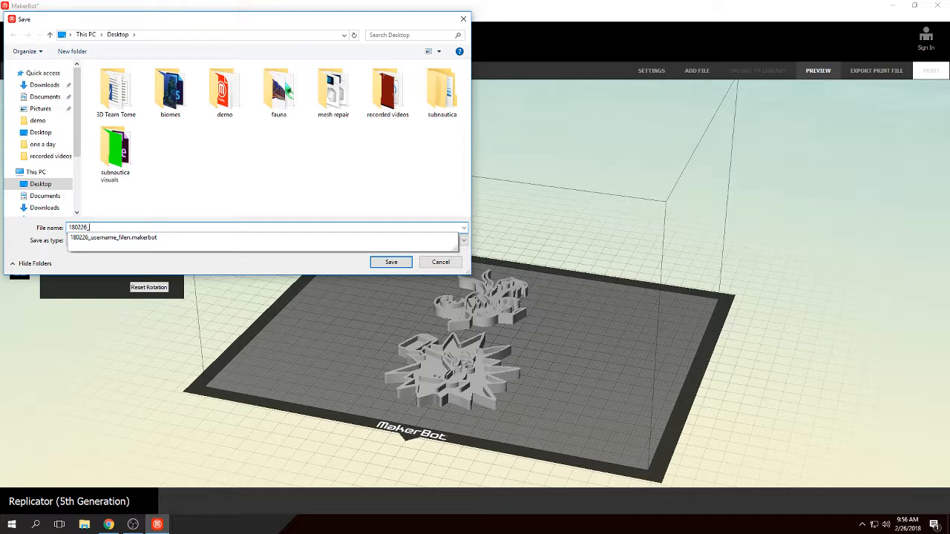
{"action": "type", "text": "username_filename"}
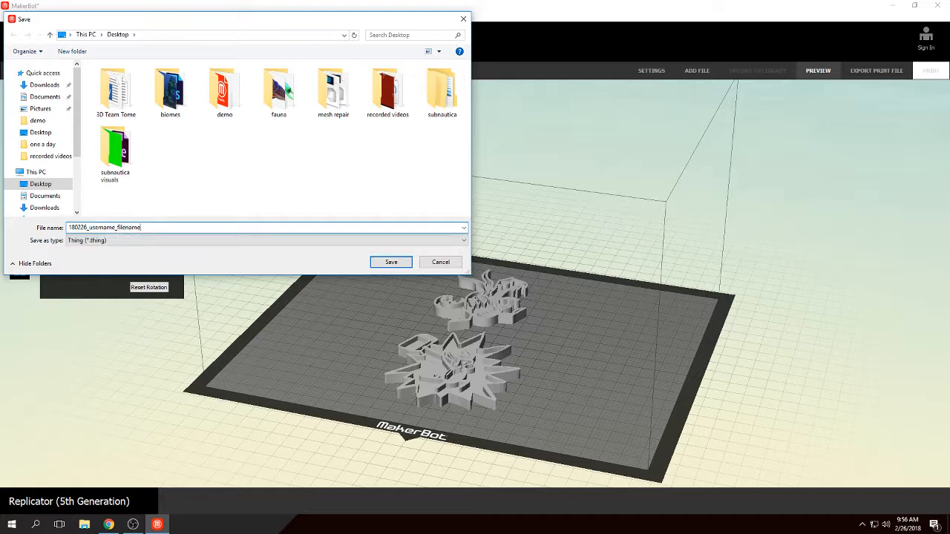
{"action": "left_click", "coordinate": [395, 262]}
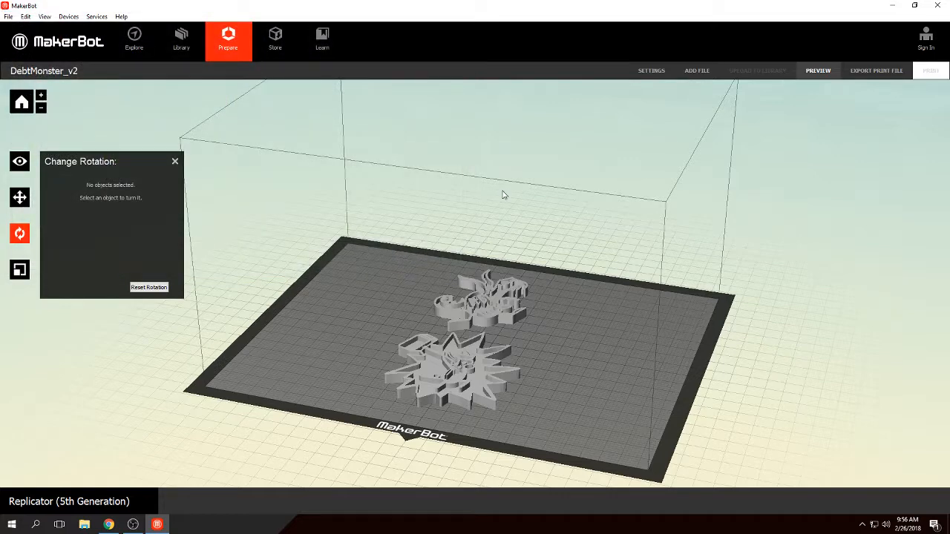
Close the Change Rotation settings and look over both models on the build plate
{"action": "left_click", "coordinate": [176, 163]}
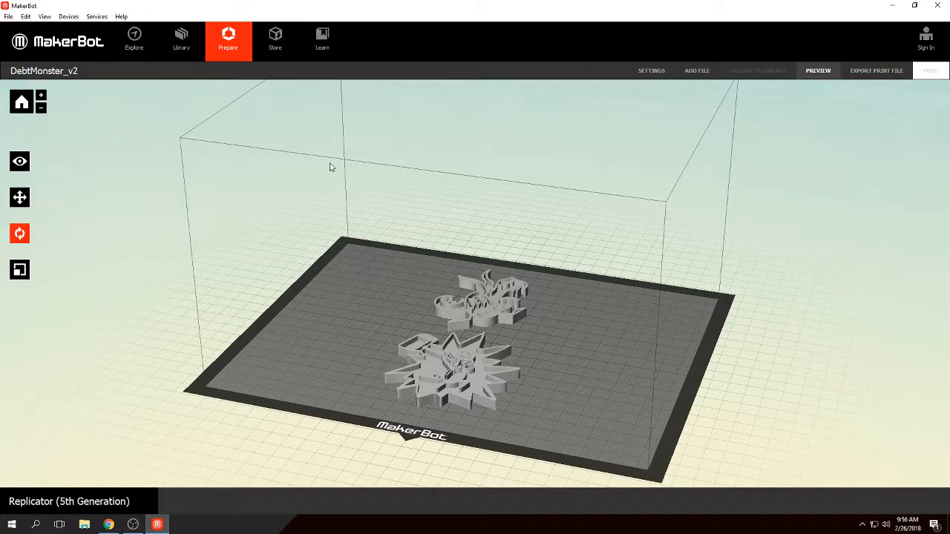
{"action": "left_click_drag", "start_coordinate": [538, 213], "coordinate": [550, 228]}
{"action": "left_click", "coordinate": [479, 271]}
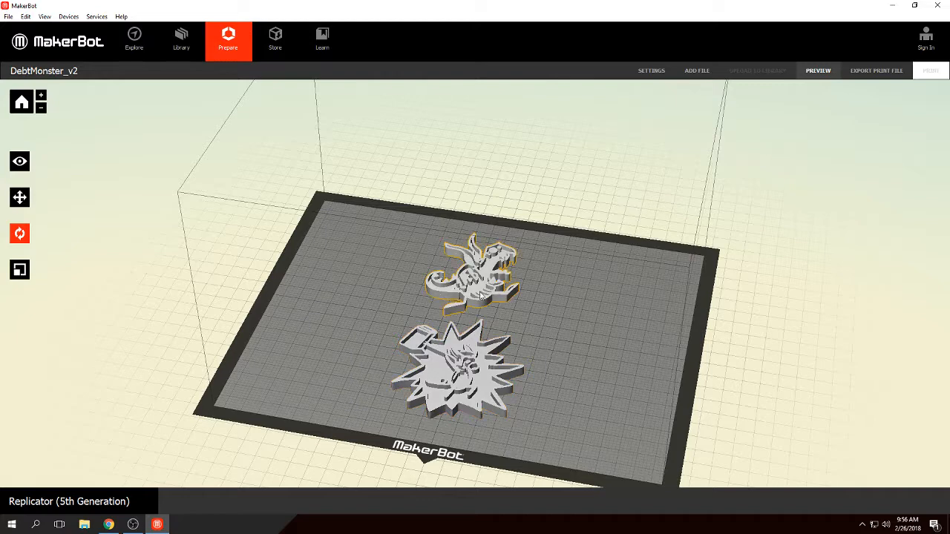
{"action": "left_click_drag", "start_coordinate": [556, 307], "coordinate": [552, 292]}
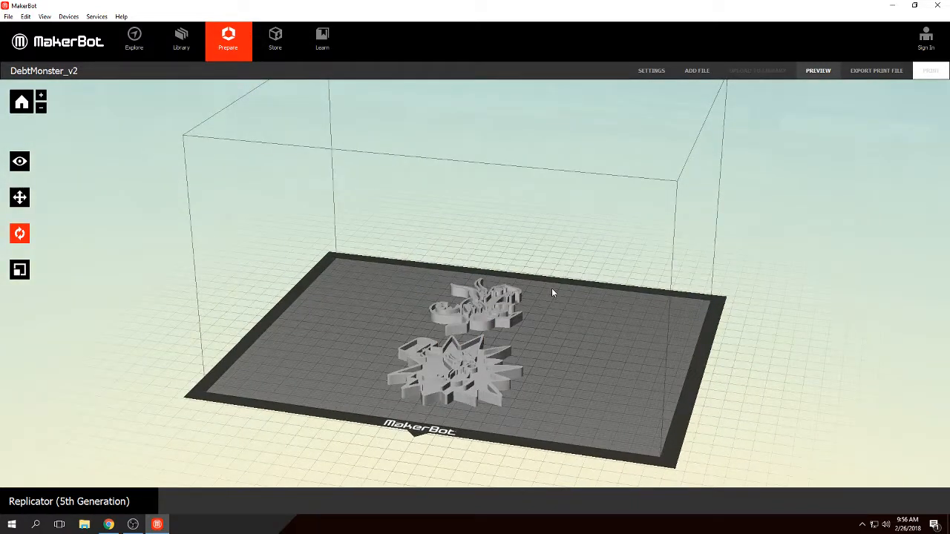